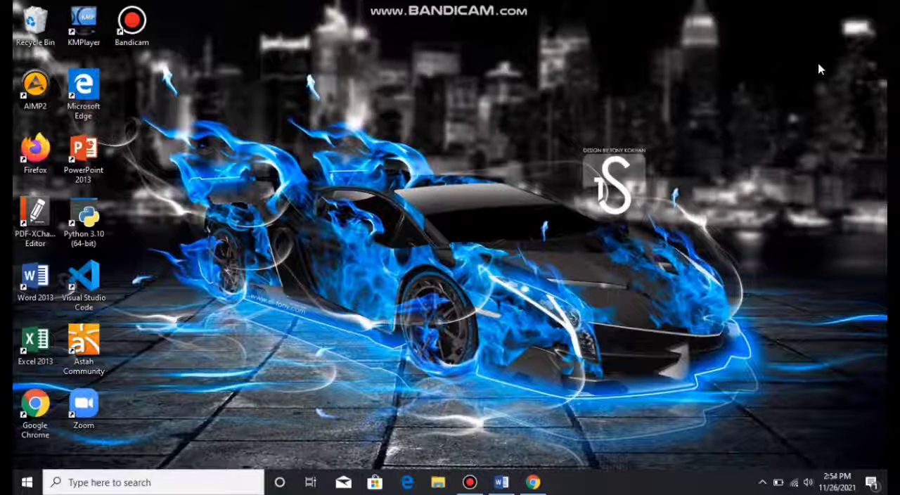
- Switch to the "SI KANCIL DAN SIPUT" document in Word and select its entire text, clearing the selection again
click(501, 483)
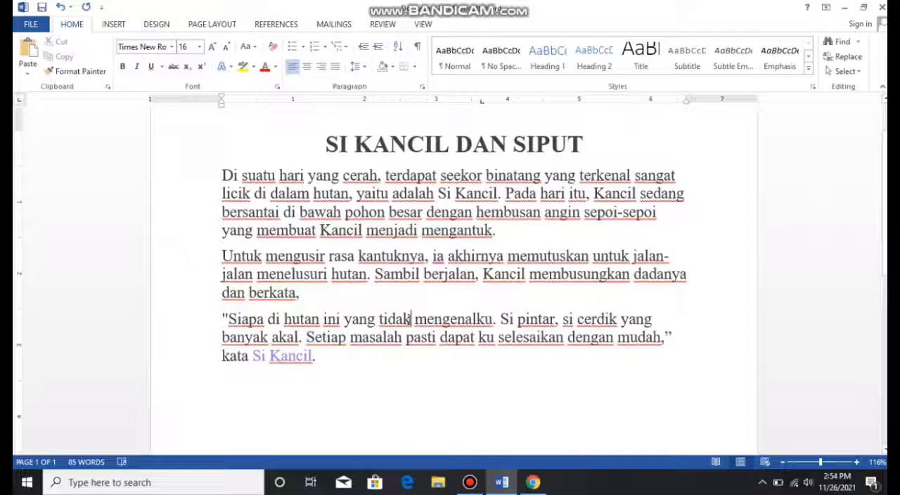
key(ctrl+a)
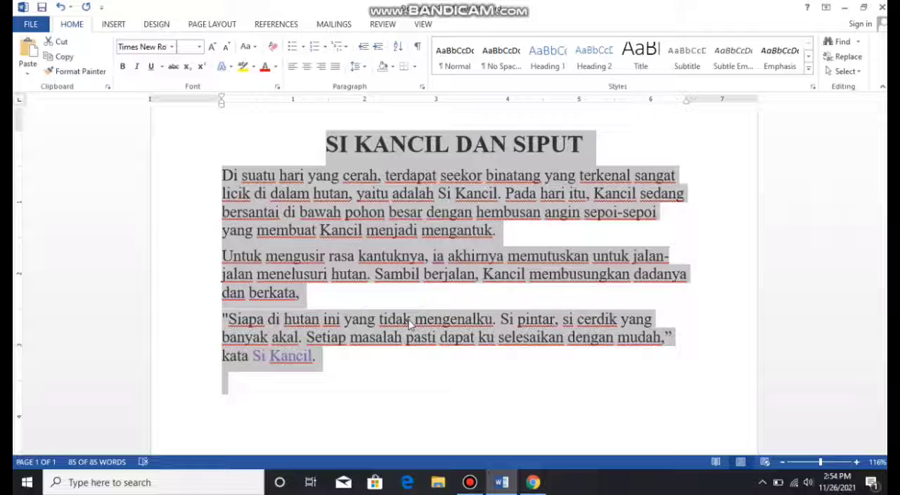
click(386, 225)
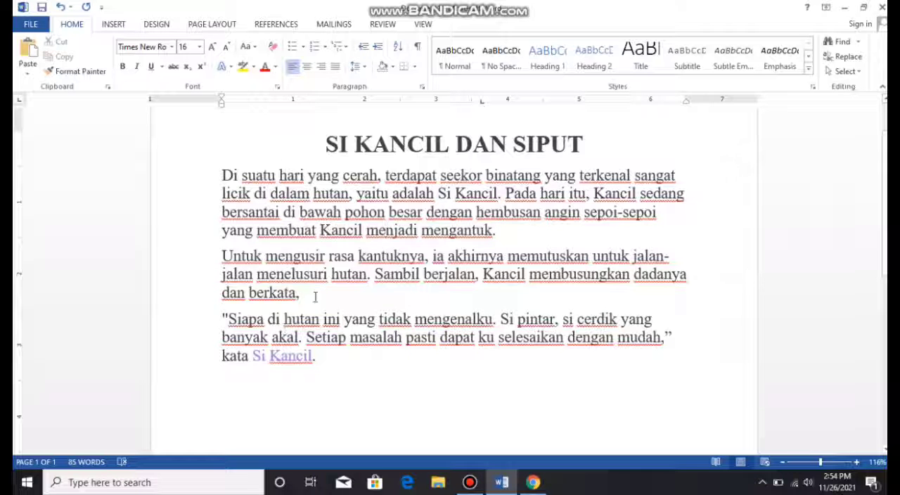
- Make the second paragraph, beginning "Untuk mengusir", bold and remove the bold again
drag(314, 296, 216, 259)
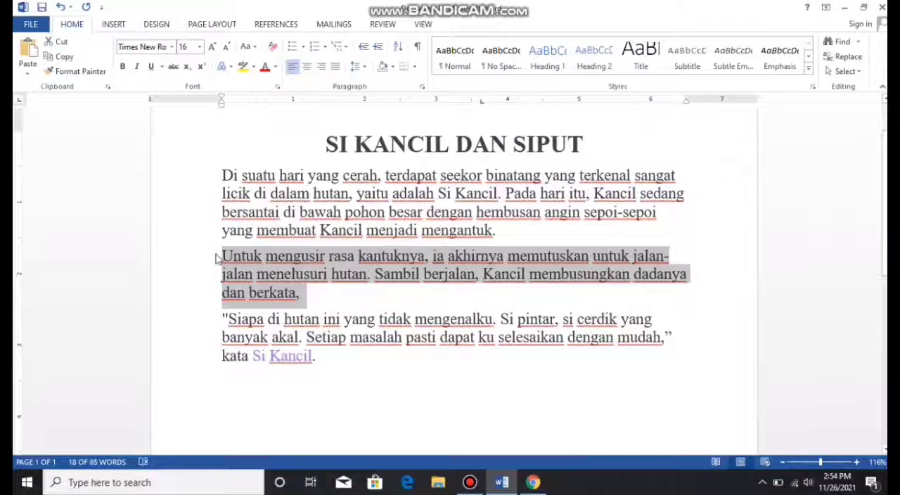
key(ctrl+b)
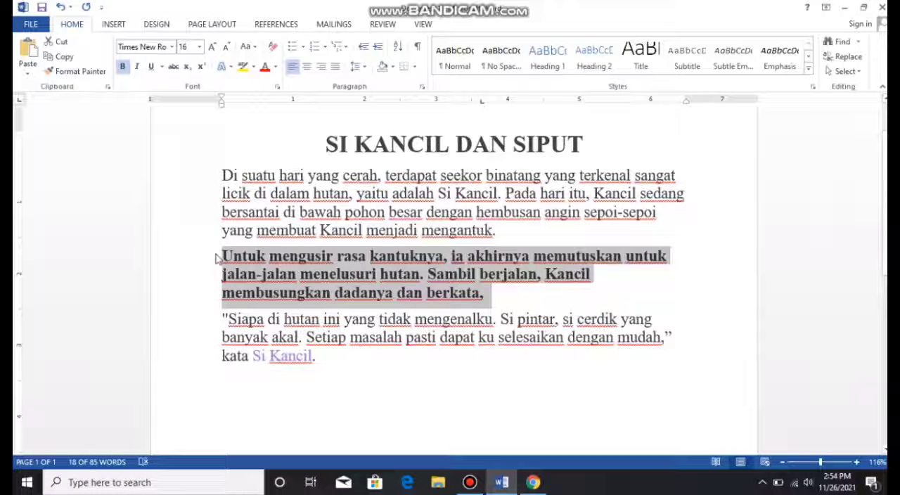
key(ctrl+b)
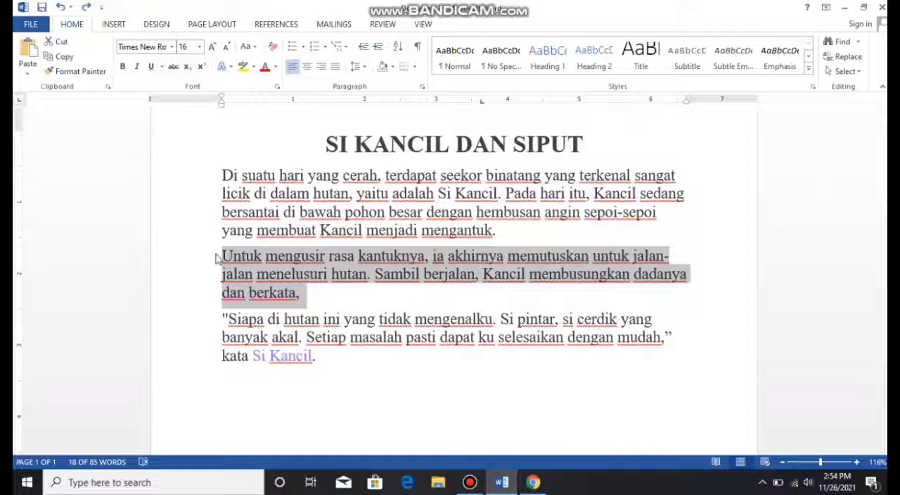
click(303, 295)
- Paste a copy of the last paragraph below it with source formatting kept, and undo the paste
drag(319, 356, 218, 320)
key(ctrl+c)
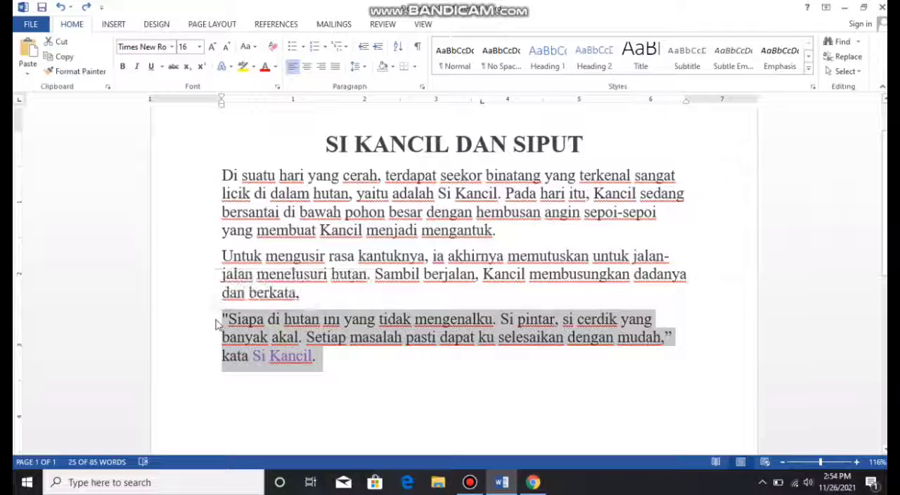
click(315, 388)
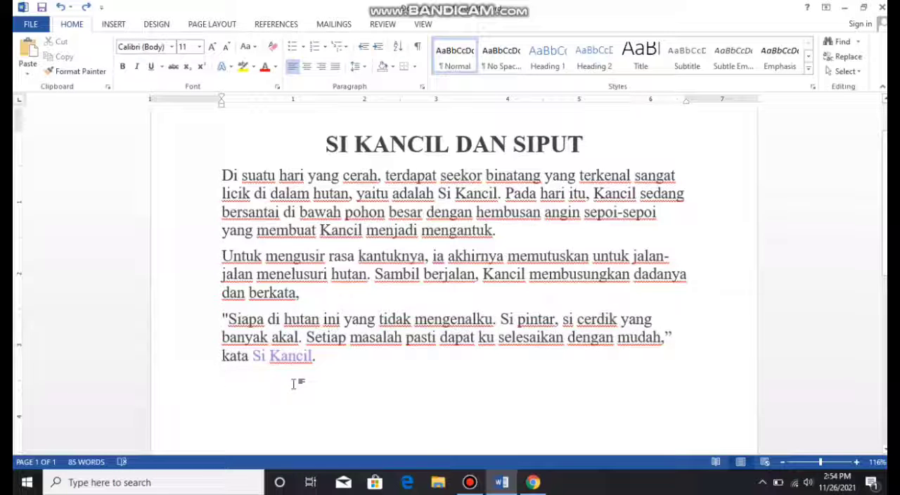
right_click(293, 383)
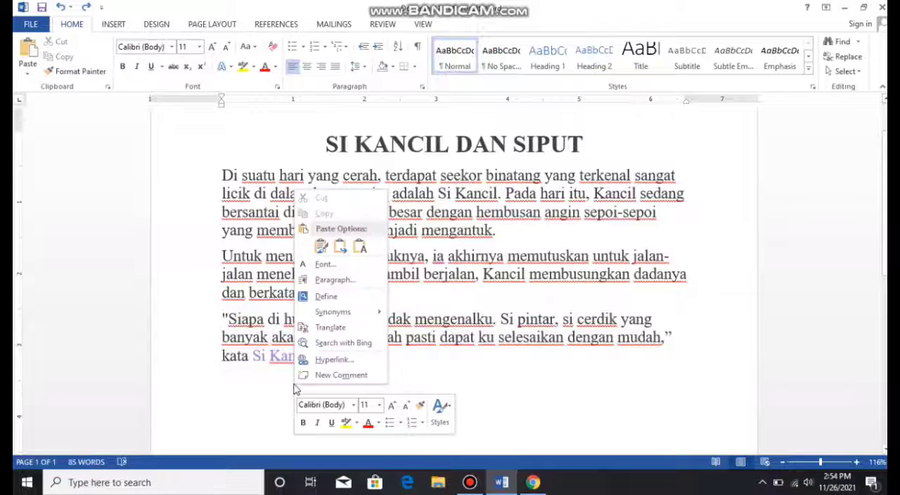
click(321, 246)
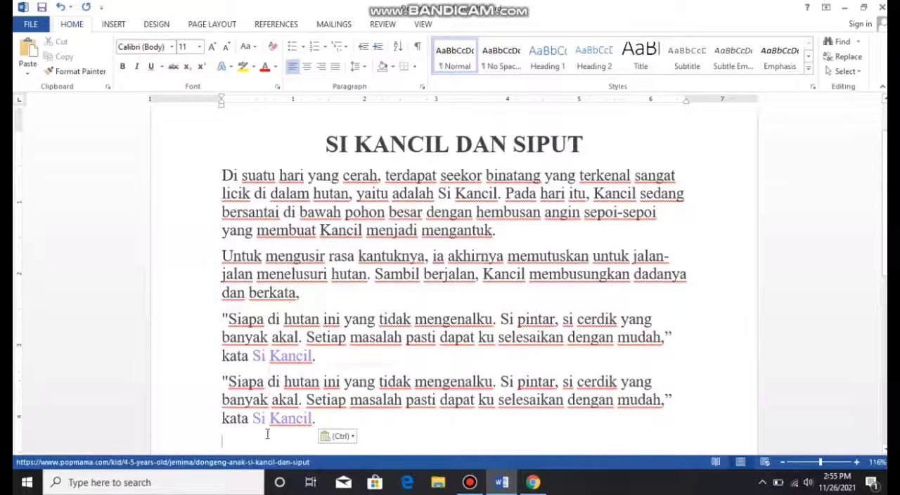
click(229, 401)
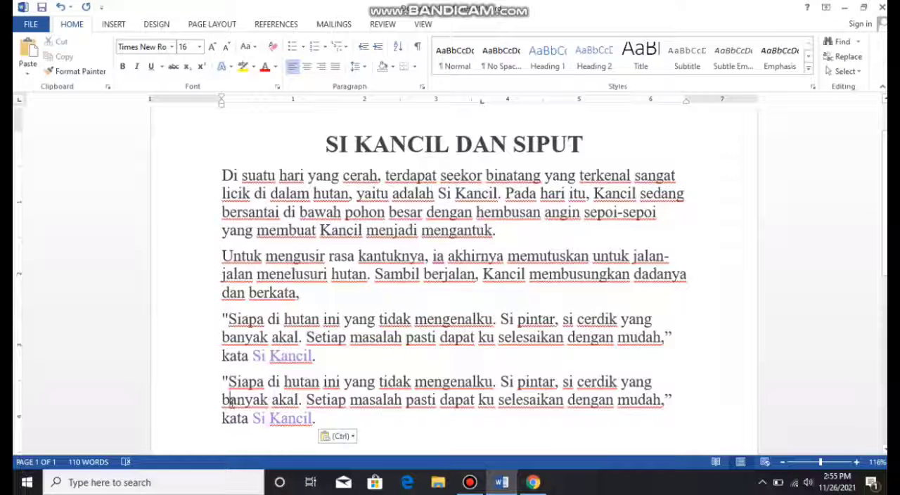
key(ctrl+z)
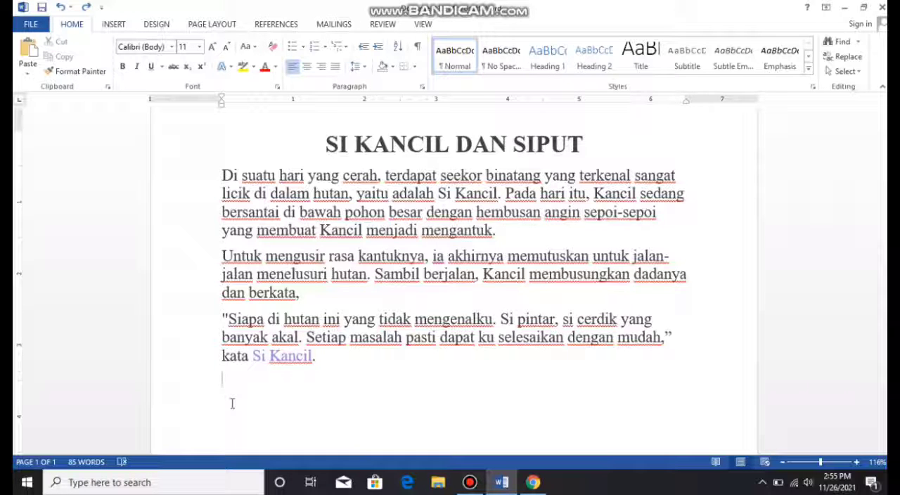
- Set the font of the last paragraph, beginning "Siapa di hutan ini", to Sylfaen, Bold, size 10
click(231, 403)
drag(322, 356, 224, 320)
click(256, 329)
drag(322, 358, 181, 322)
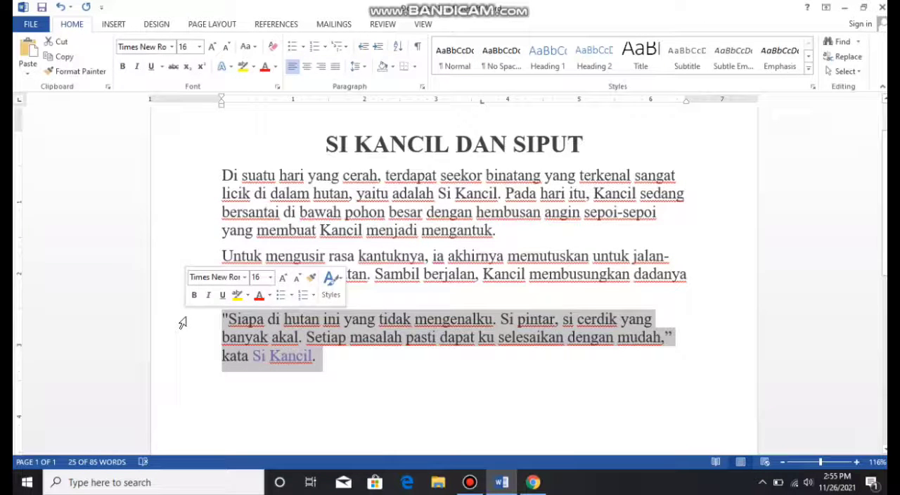
key(ctrl+d)
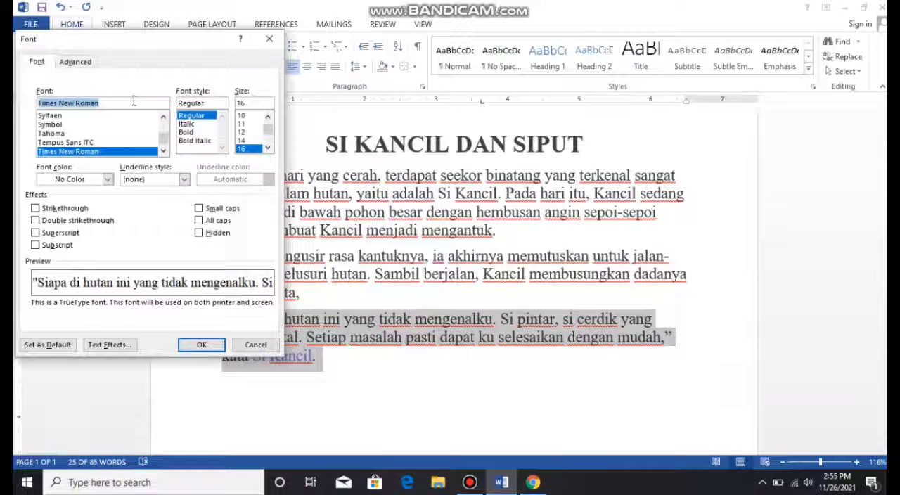
click(140, 115)
click(189, 132)
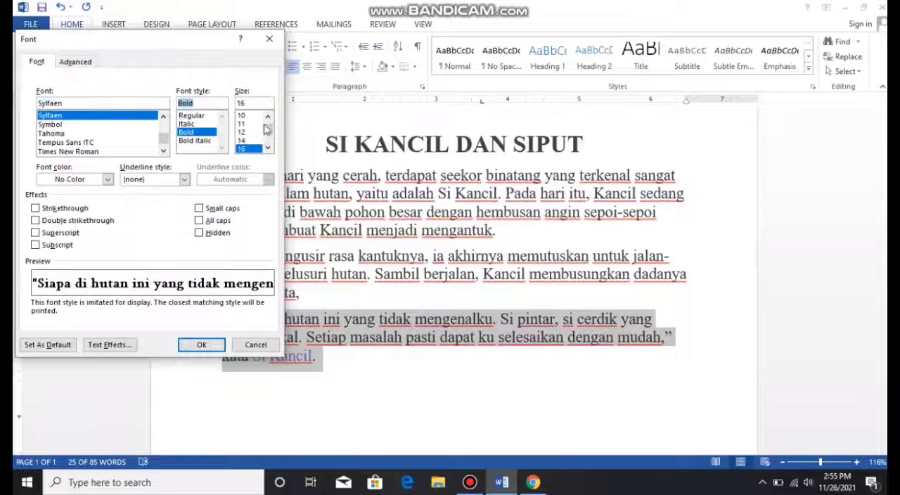
click(243, 116)
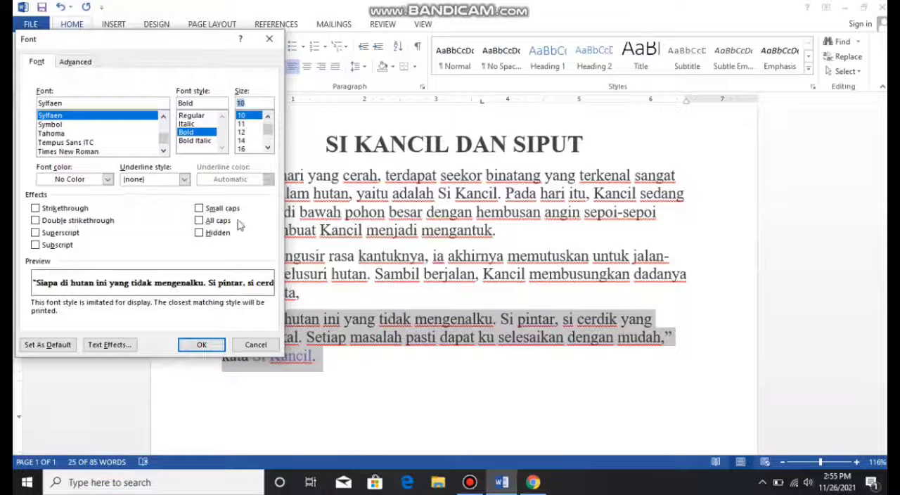
click(213, 350)
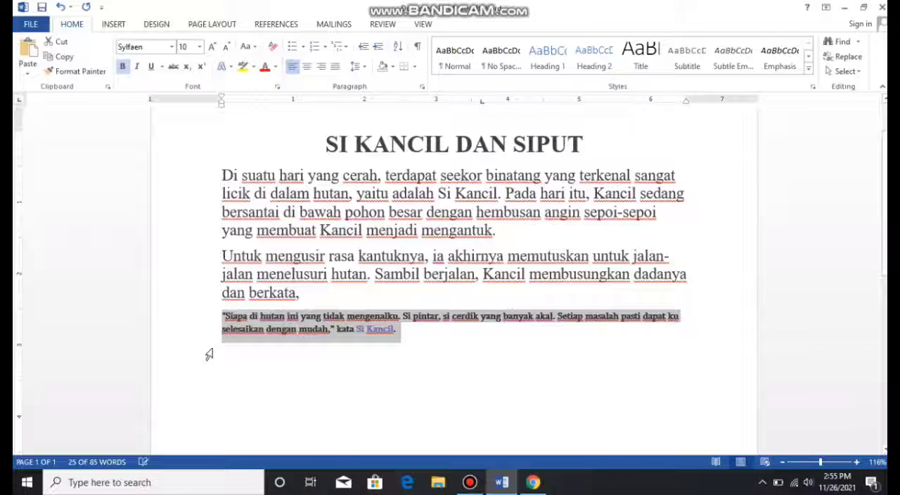
- Undo the font change on the last paragraph and deselect it
click(406, 341)
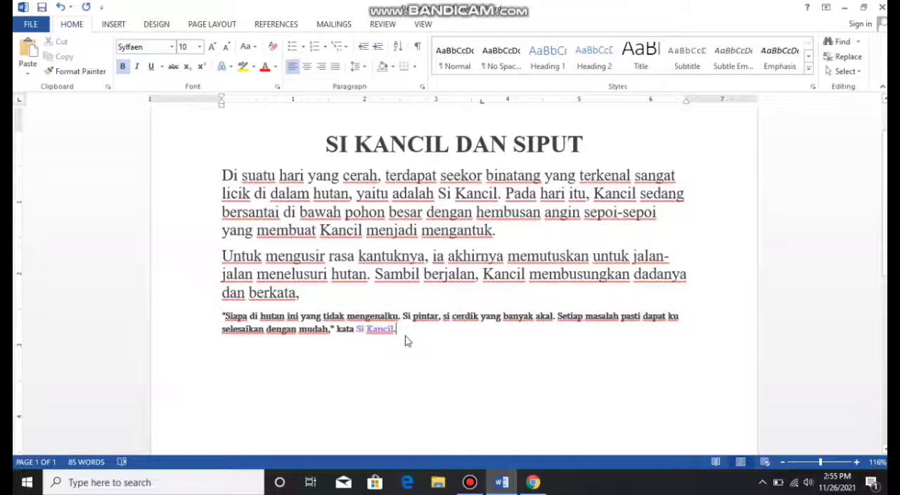
key(ctrl+z)
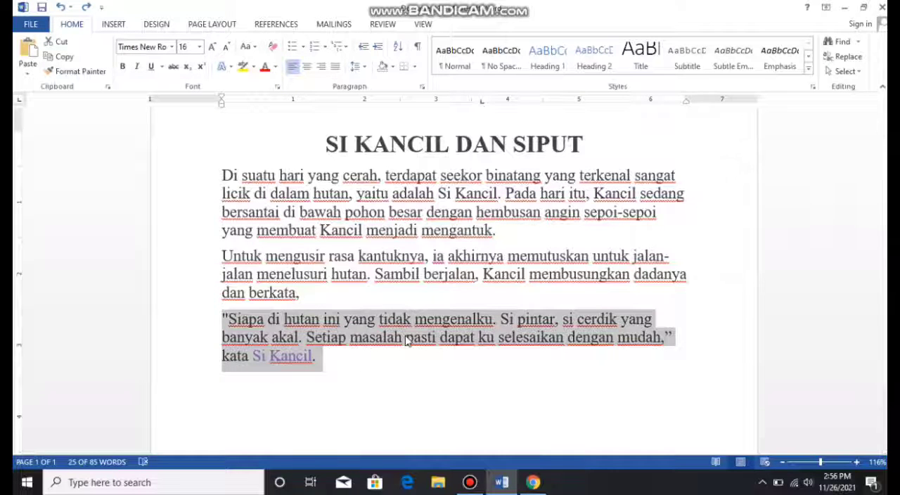
click(315, 370)
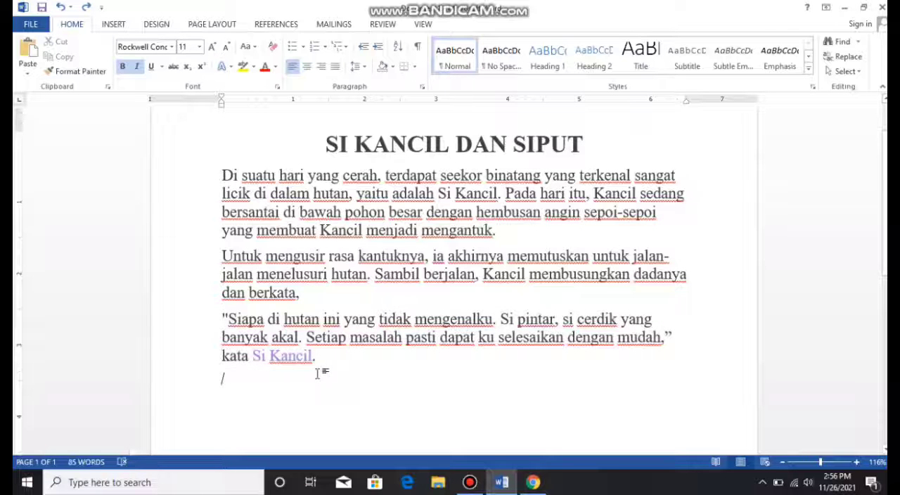
- Centre the last paragraph and set it back to left alignment
drag(316, 358, 222, 322)
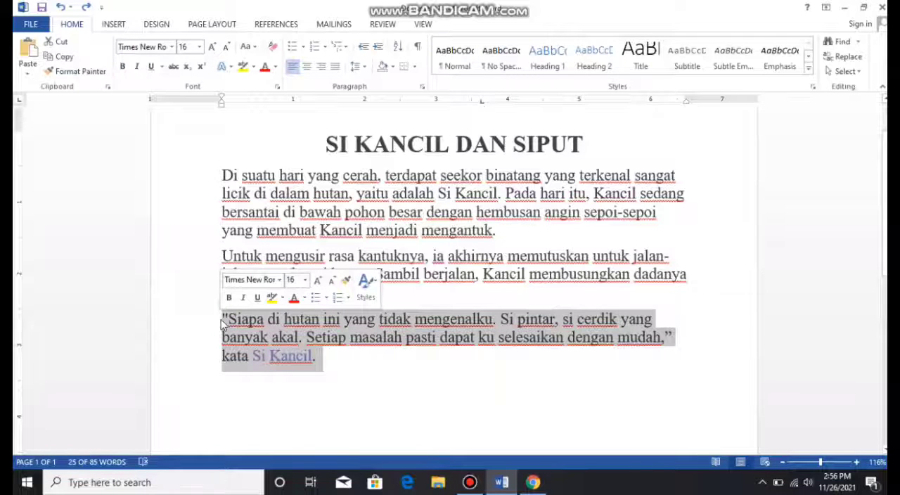
key(ctrl+e)
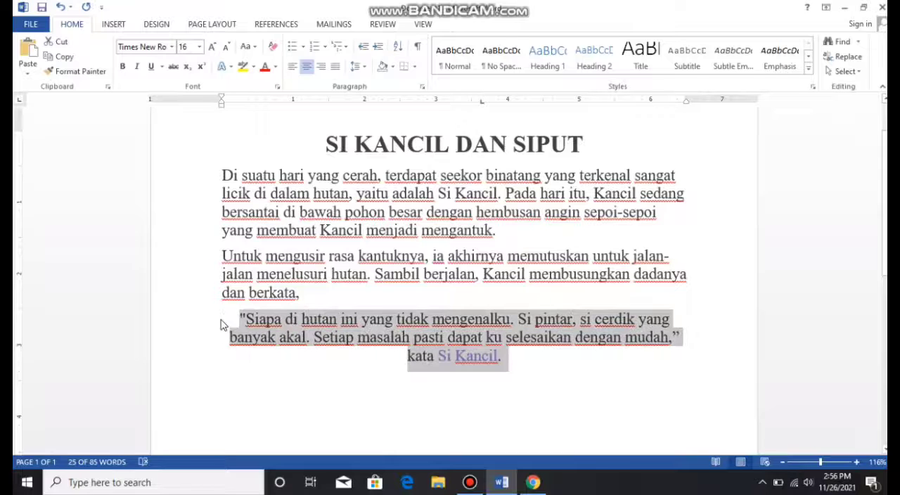
click(230, 325)
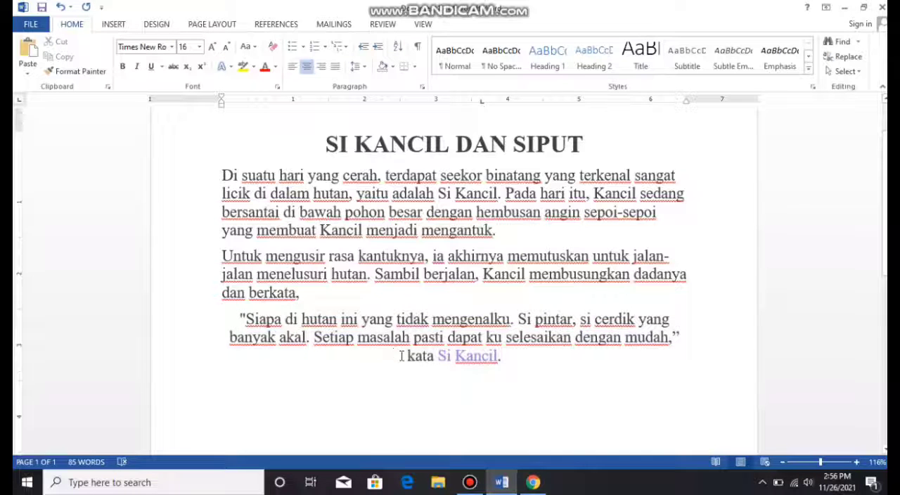
triple_click(408, 356)
key(ctrl+l)
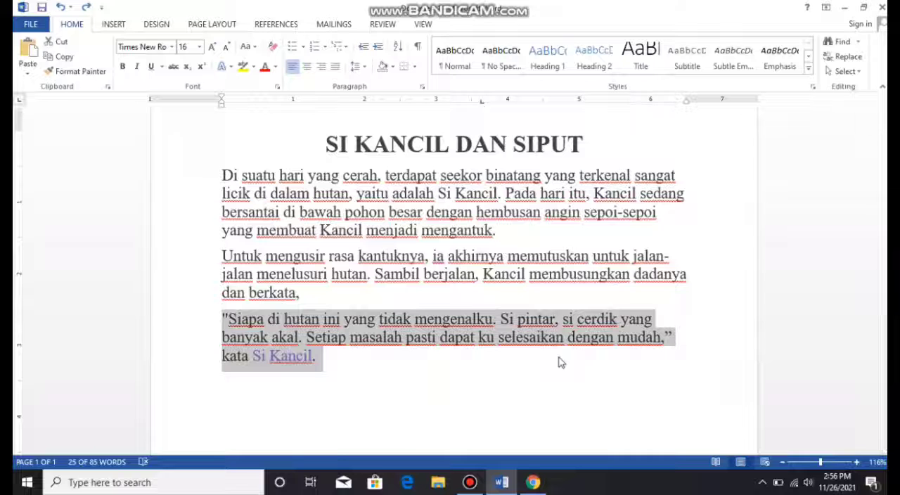
click(559, 361)
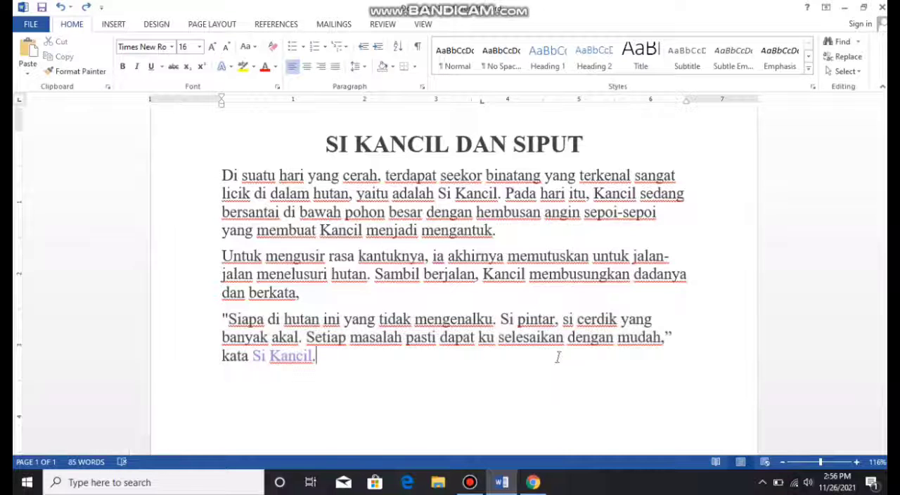
- Search the document for "HUTAN", clear the search and close the search pane
key(ctrl+f)
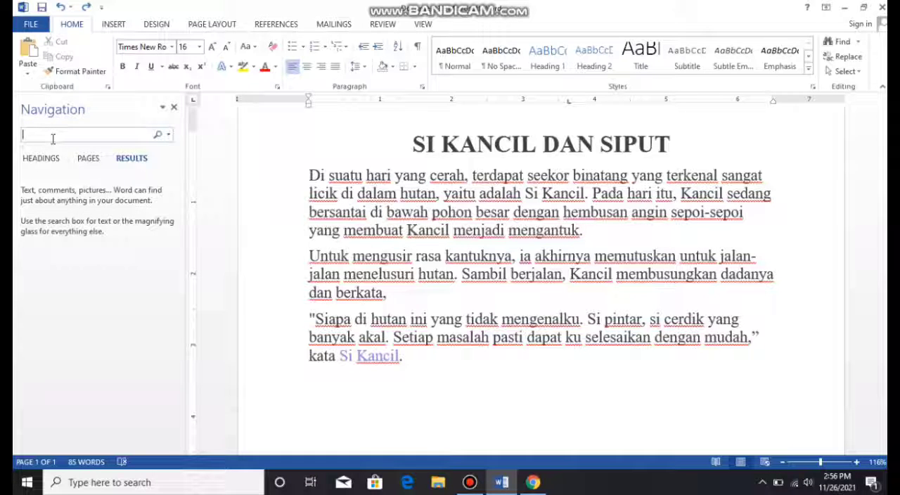
text(HUTAN)
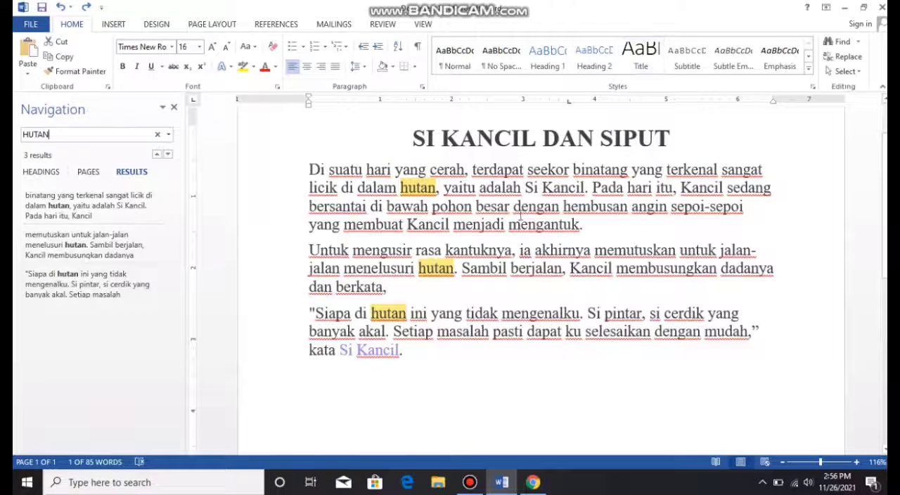
click(157, 134)
click(174, 107)
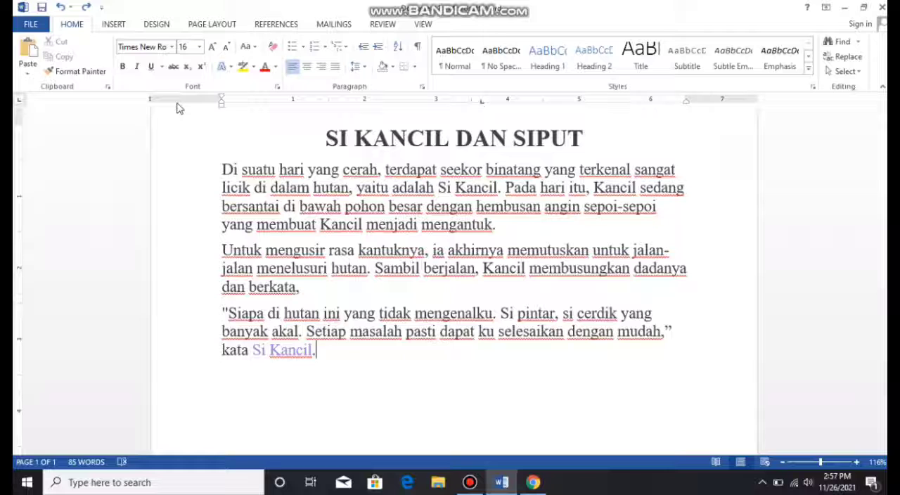
- Add blank lines after the last paragraph until the document extends to a fifth page
key(Return)
key(Return)
key(Return)
key(Return)
key(Return)
key(Return)
key(Return)
key(Return)
key(Return)
key(Return)
key(Return)
key(Return)
key(Return)
key(Return)
key(Return)
key(Return)
key(Return)
key(Return)
key(Return)
key(Return)
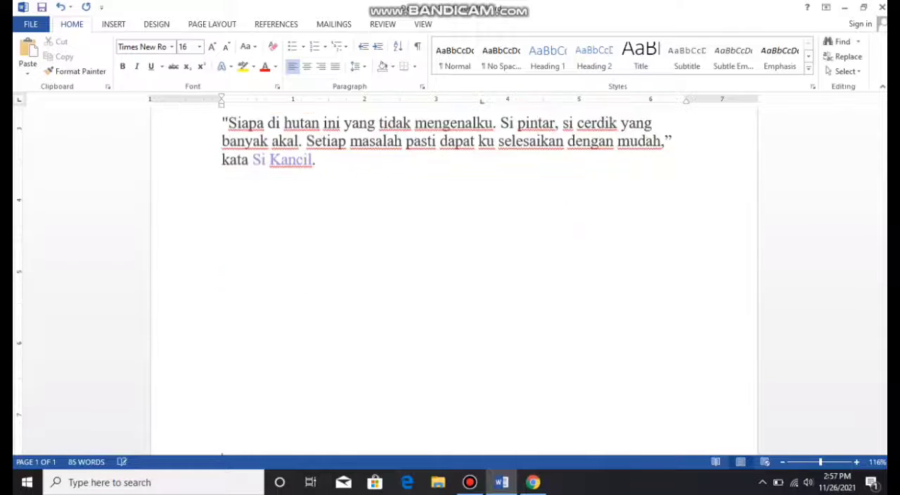
key(Return)
key(Return)
key(Return)
key(Return)
key(Return)
key(Return)
key(Return)
key(Return)
key(Return)
key(Return)
key(Return)
key(Return)
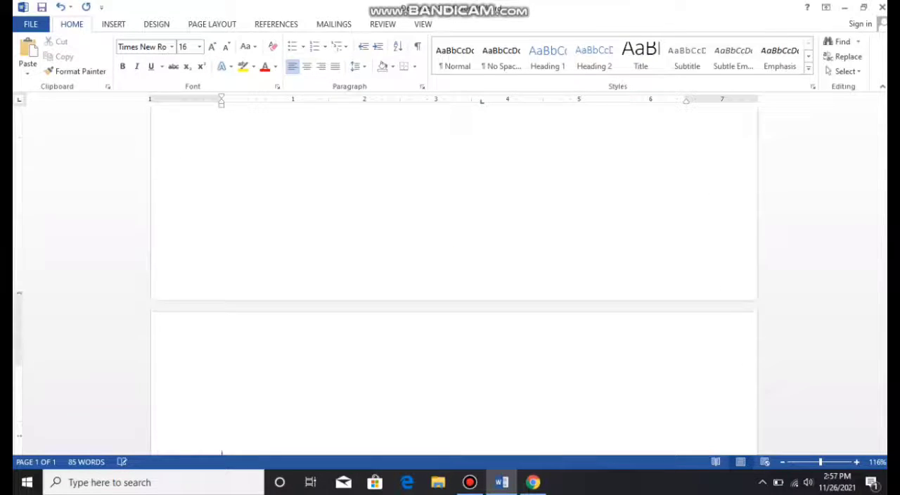
key(Return)
key(Return)
key(Return)
key(Return)
key(Return)
key(Return)
key(Return)
key(Return)
key(Return)
key(Return)
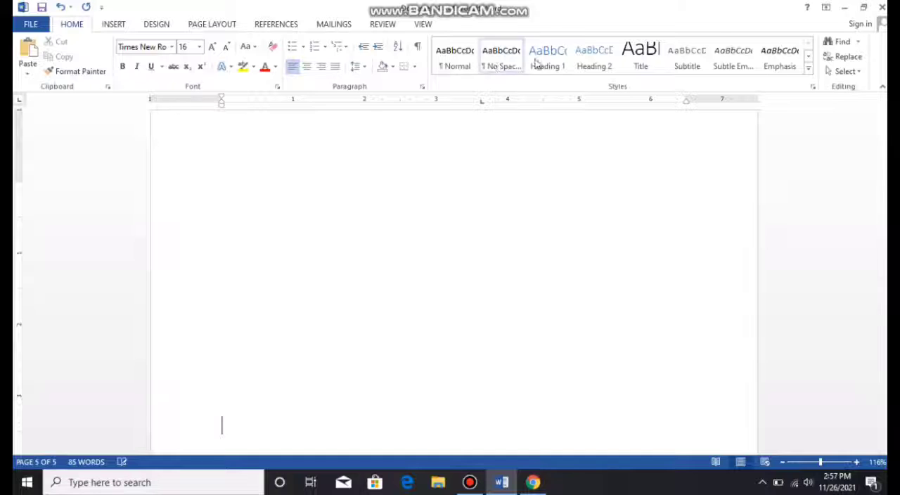
- Return to the beginning of the document and use Go To to jump to page 3
drag(884, 393, 883, 129)
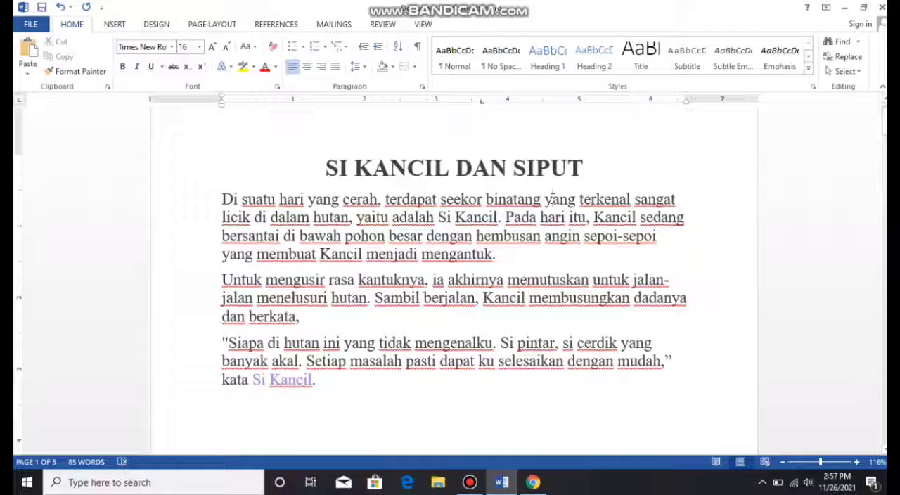
key(ctrl+g)
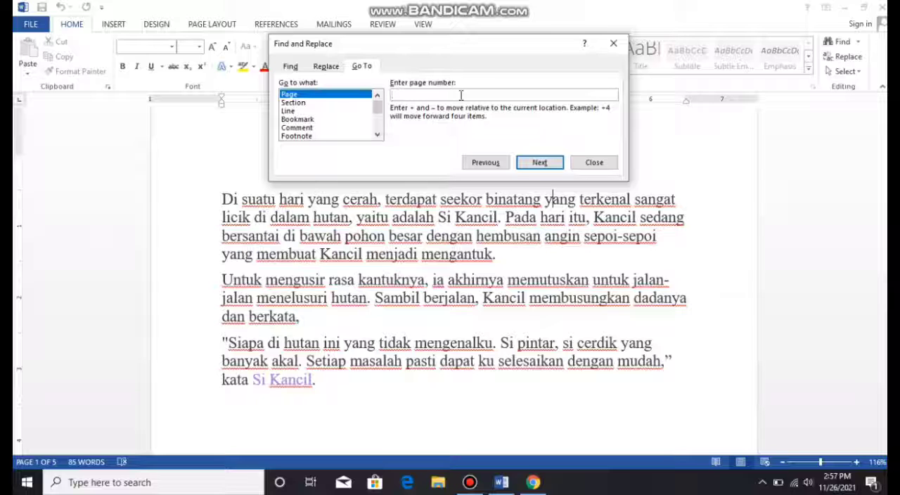
text(3)
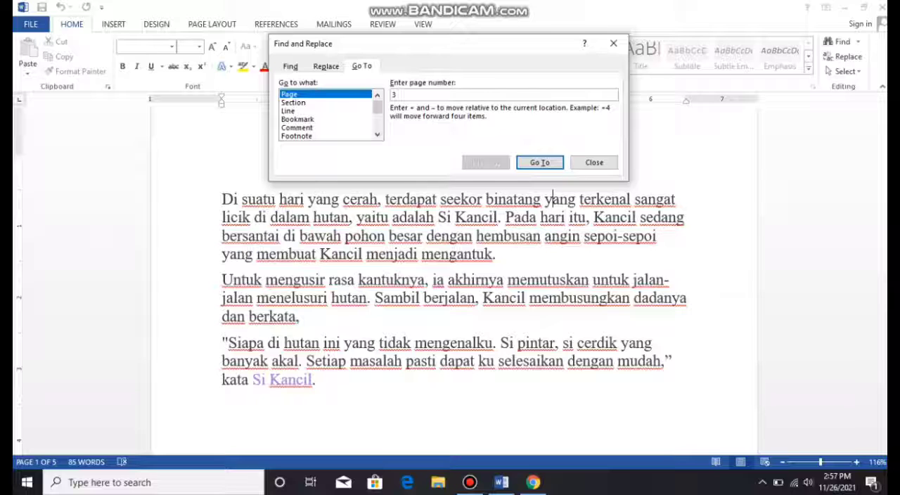
click(551, 162)
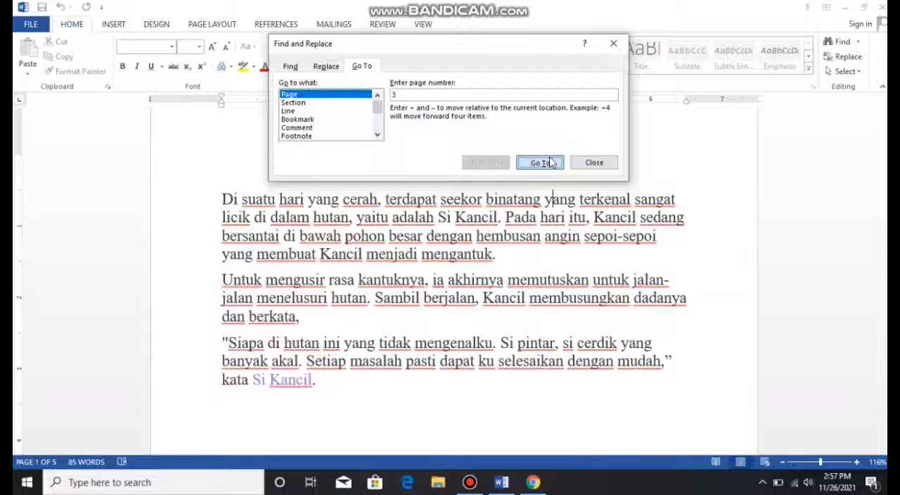
- Close the Go To dialog and place the text cursor in the story's second paragraph on page 1
click(615, 44)
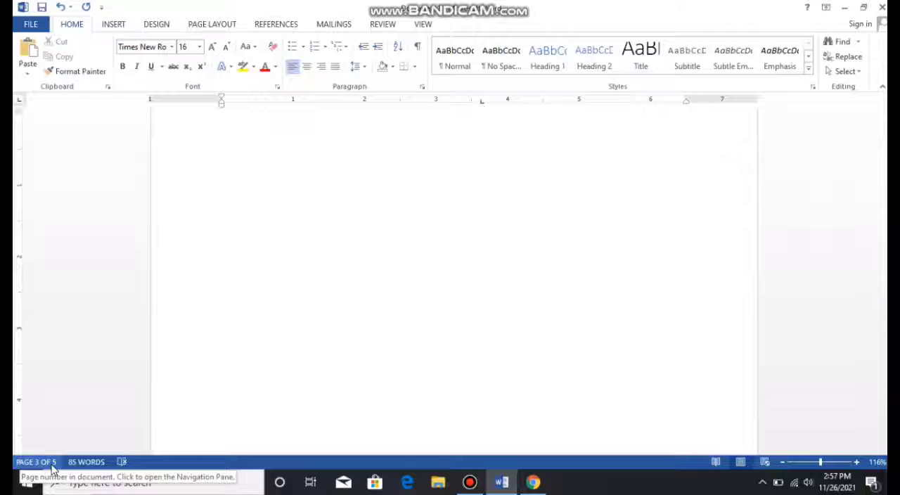
drag(884, 260, 885, 117)
click(723, 321)
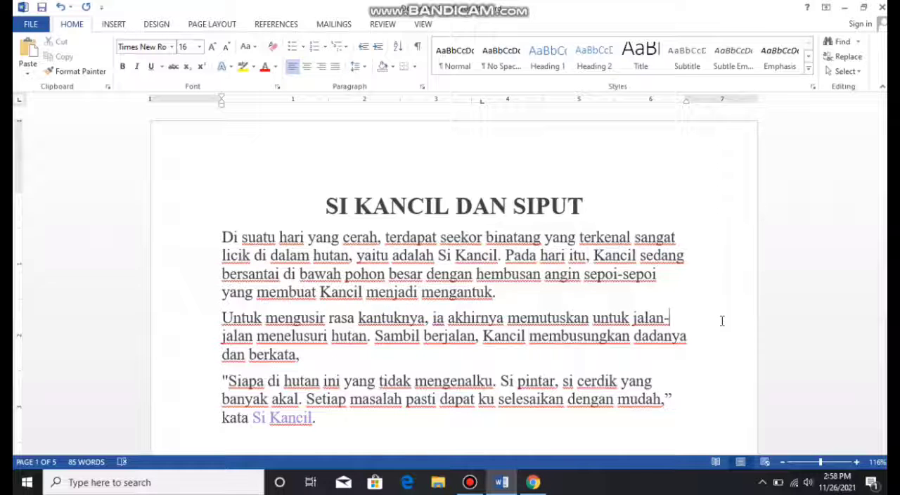
key(Left)
key(Left)
key(Left)
key(Left)
key(Left)
key(Left)
key(Left)
key(Left)
key(Left)
key(Left)
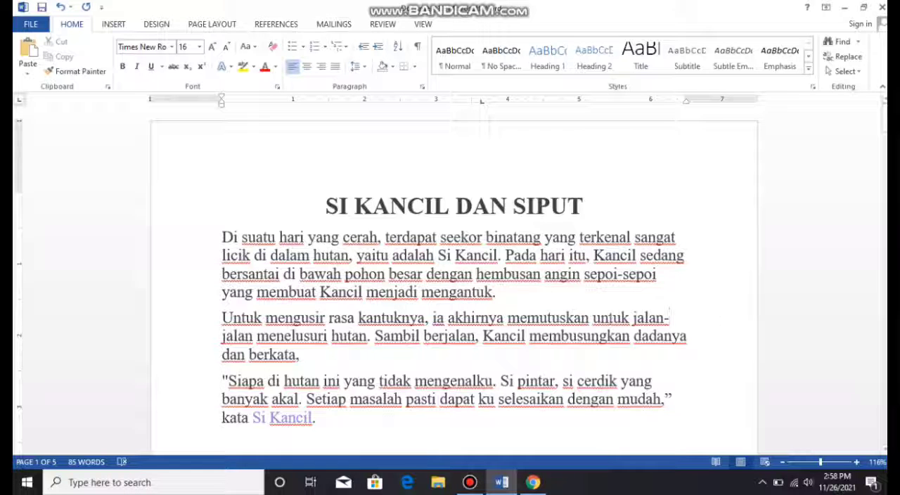
- Set up a find-and-replace that searches for "kancil" and replaces it with "sikancil"
key(ctrl+h)
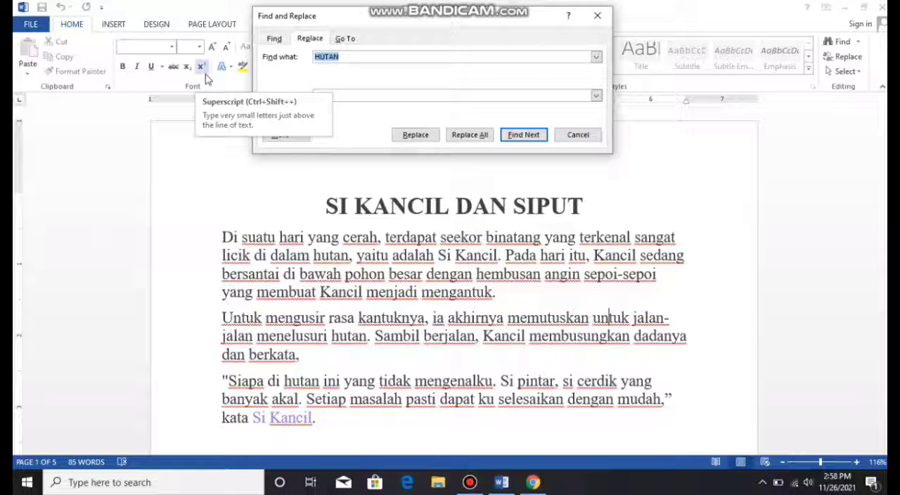
text(KANCIL)
key(BackSpace)
key(BackSpace)
key(BackSpace)
key(BackSpace)
key(BackSpace)
key(BackSpace)
text(kancil)
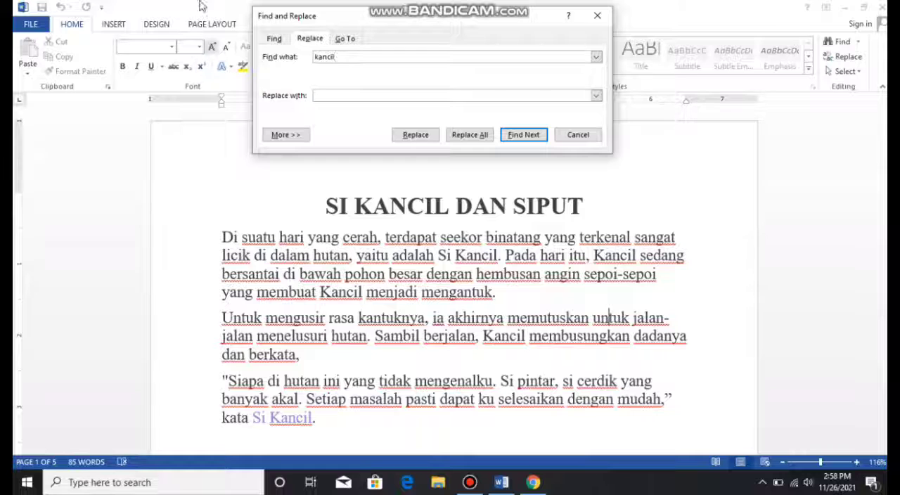
click(329, 94)
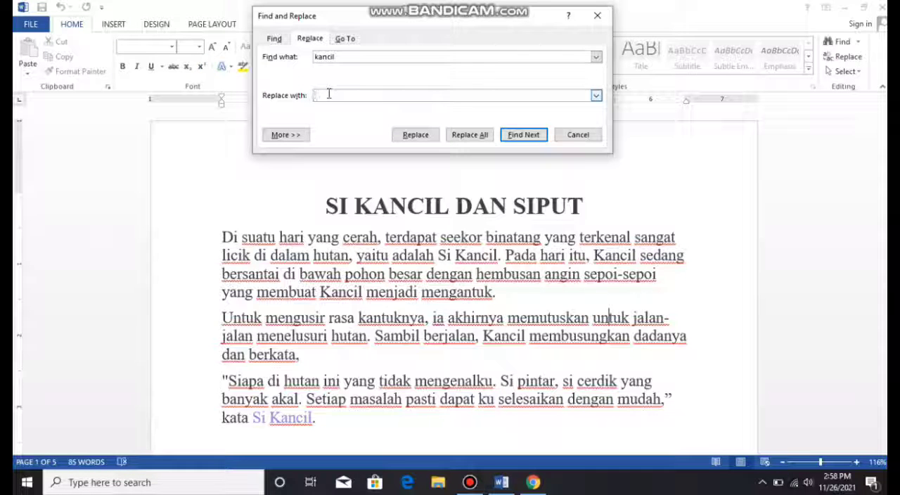
text(sikancil)
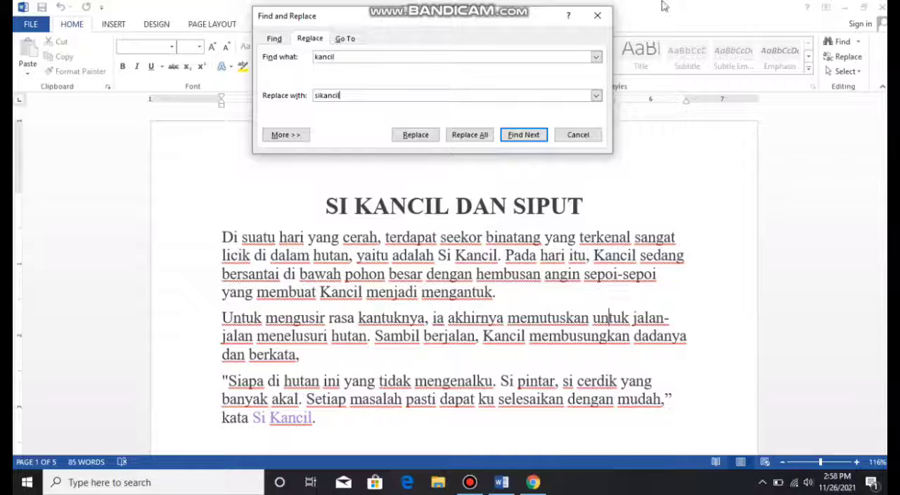
- Find the next match, replace all occurrences throughout the document, and undo the replacement after closing the dialog
click(522, 135)
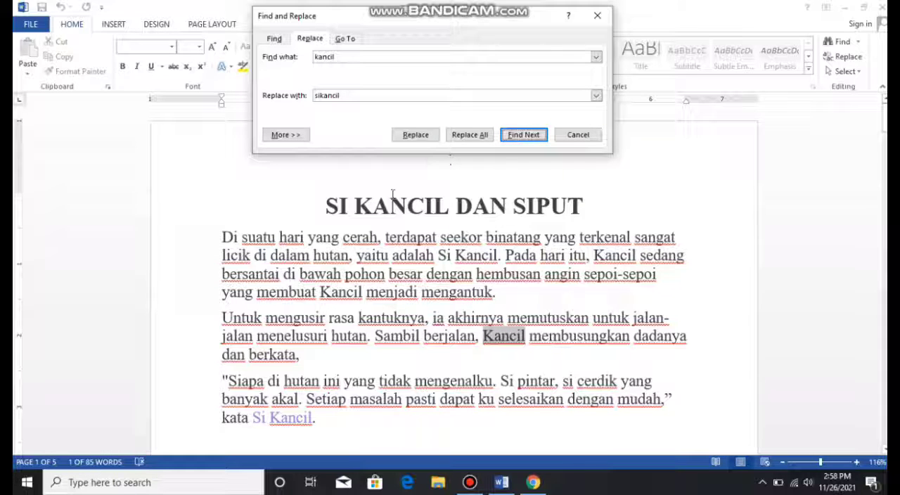
click(474, 140)
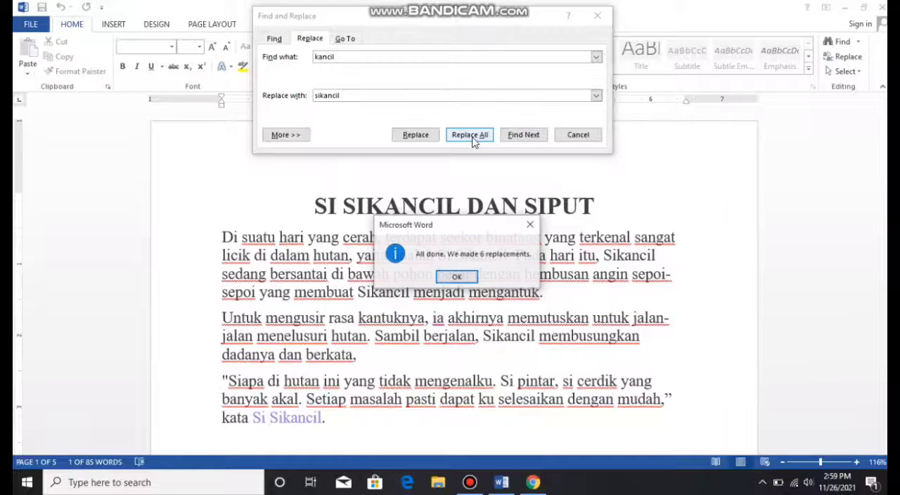
click(454, 278)
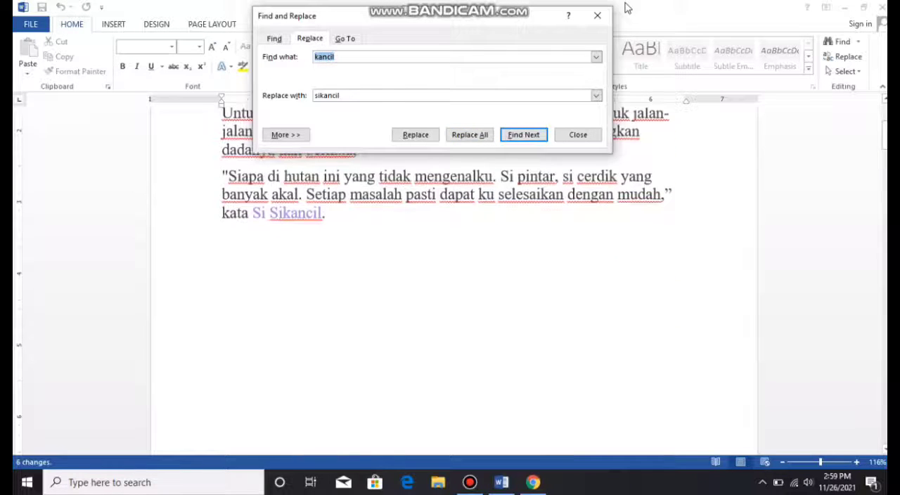
click(597, 15)
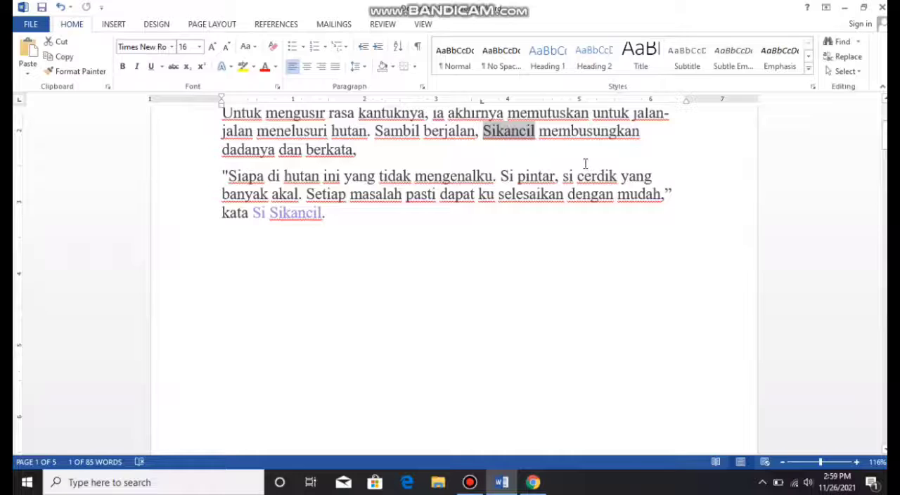
key(ctrl+z)
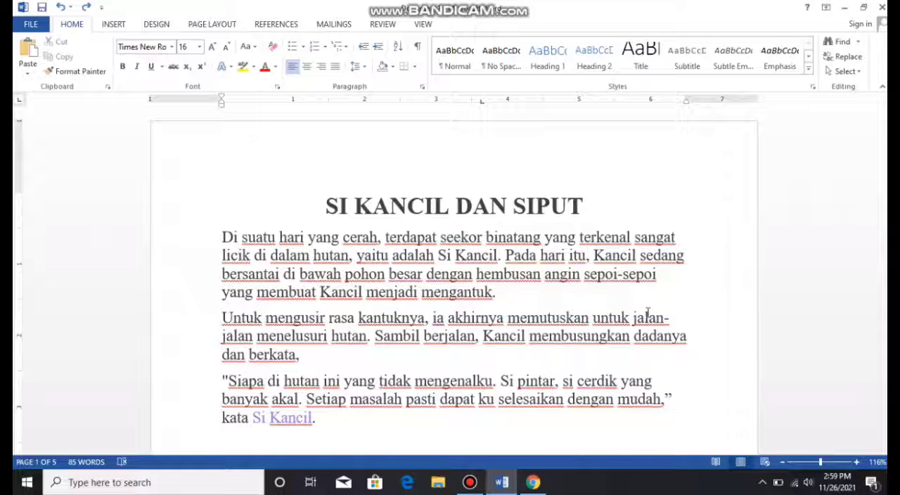
- Italicize the title "SI KANCIL DAN SIPUT" and undo the italic formatting
drag(317, 211, 555, 229)
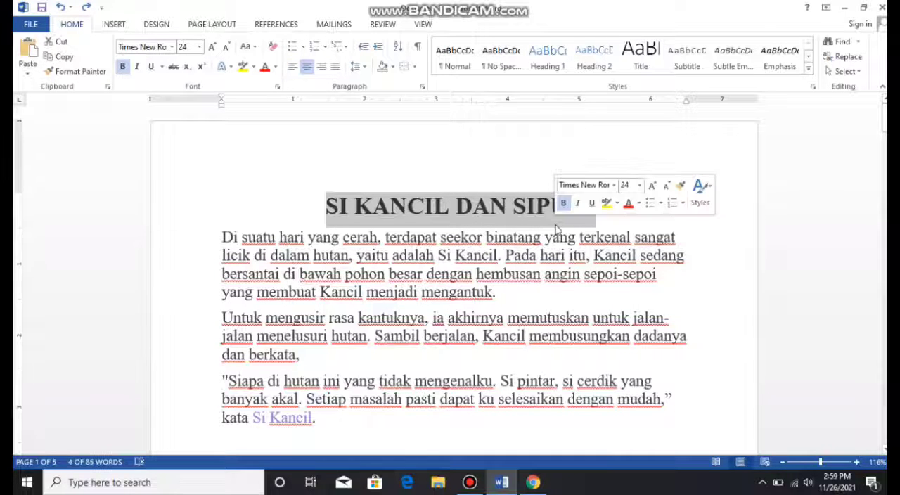
key(ctrl+i)
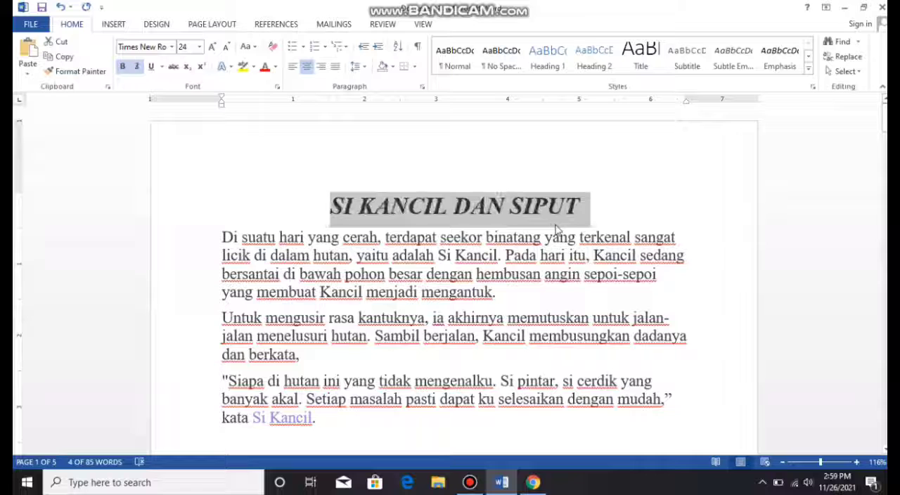
click(630, 205)
key(ctrl+z)
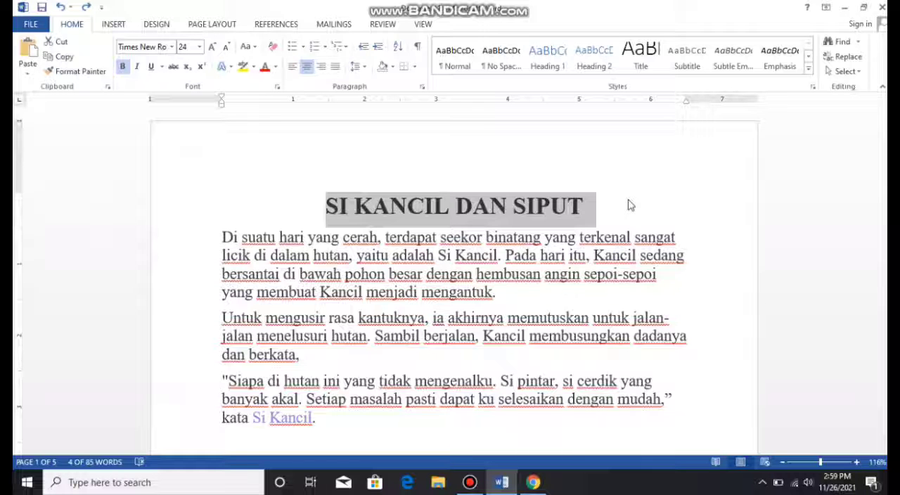
- Justify the first paragraph of the story and set it back to left alignment
drag(498, 306, 218, 243)
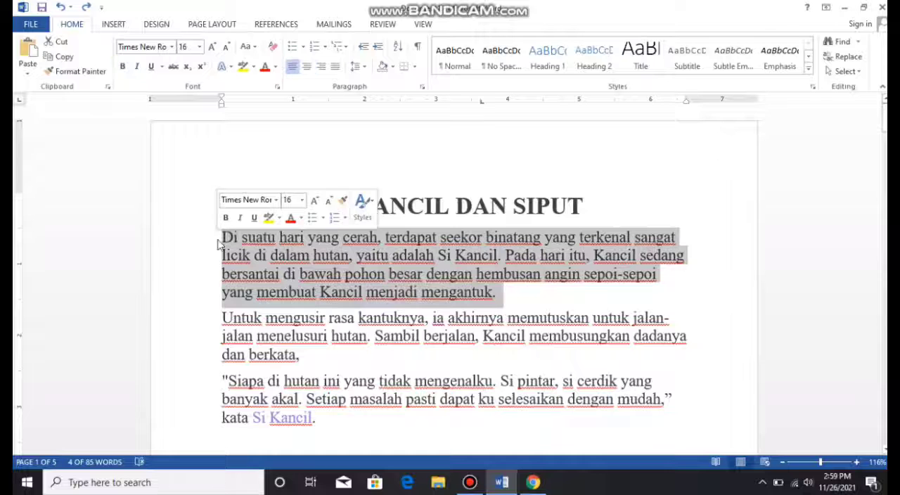
key(ctrl+j)
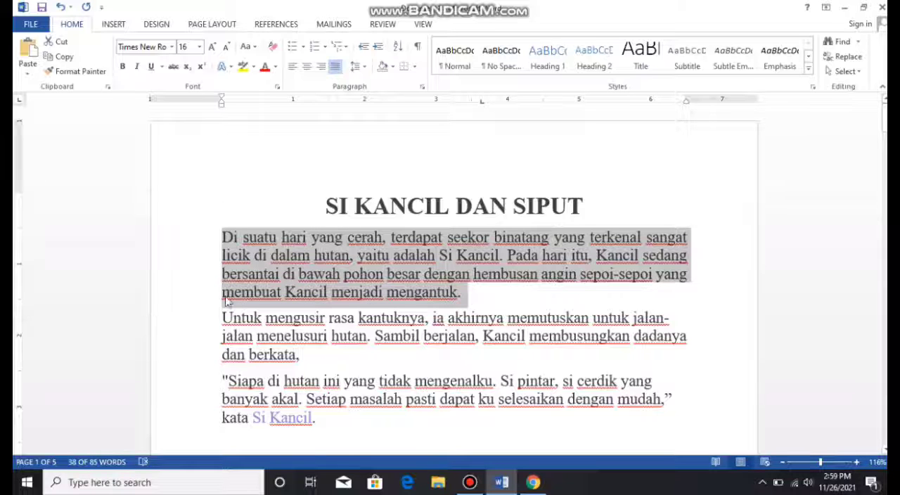
key(ctrl+l)
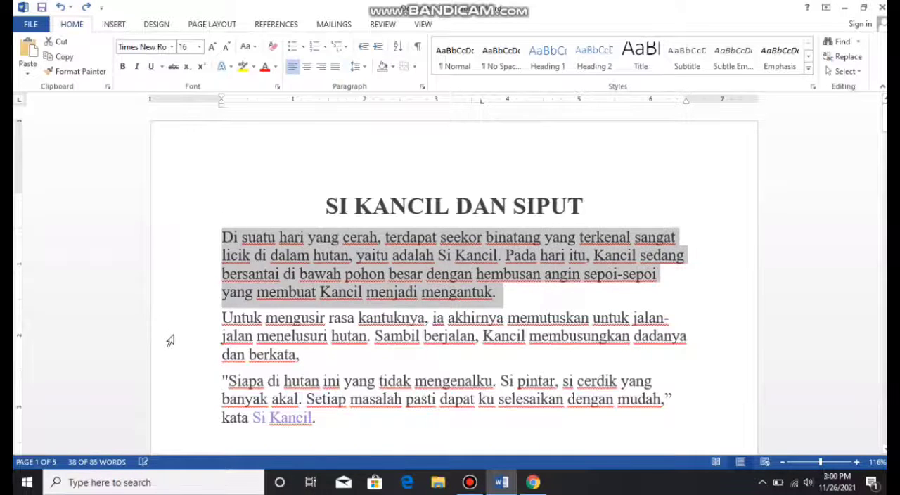
click(331, 435)
key(Return)
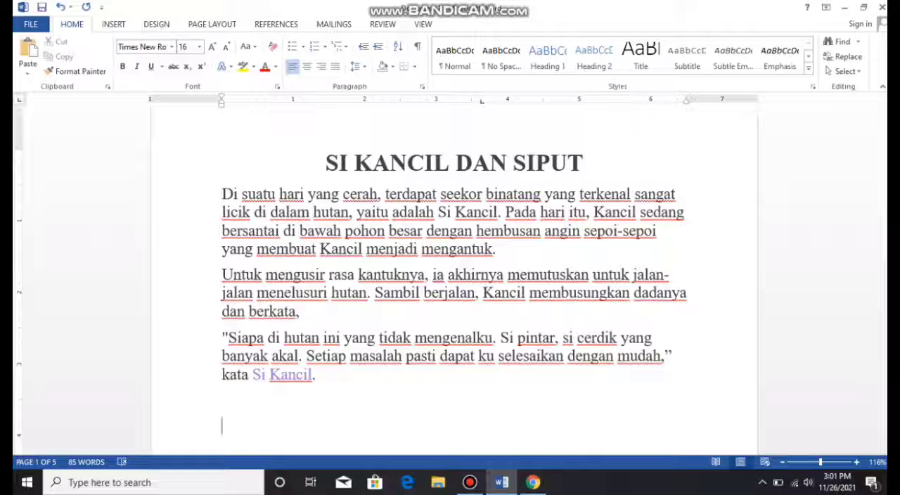
key(ctrl+k)
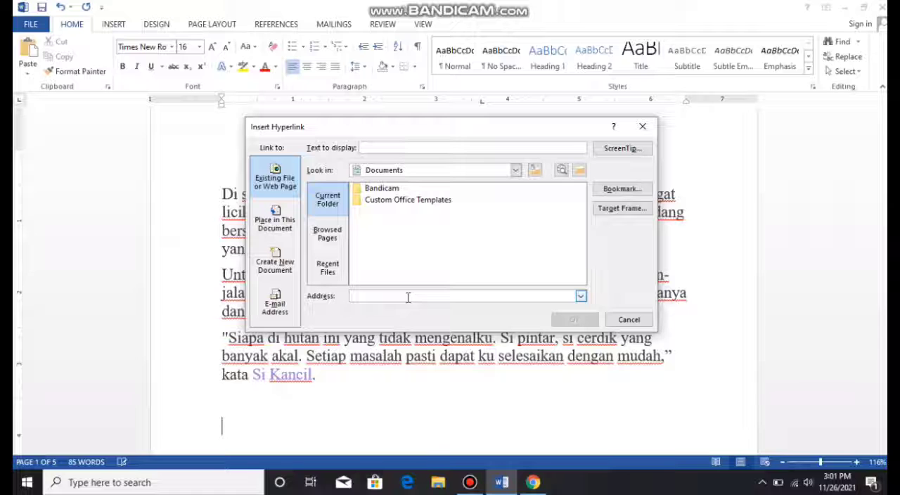
text(ww)
key(BackSpace)
key(BackSpace)
text(www)
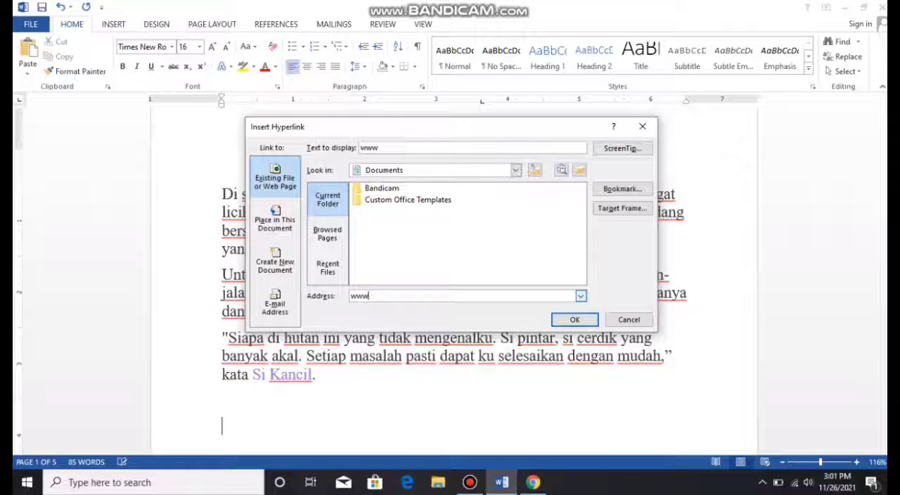
text(.youtube.com)
key(Right)
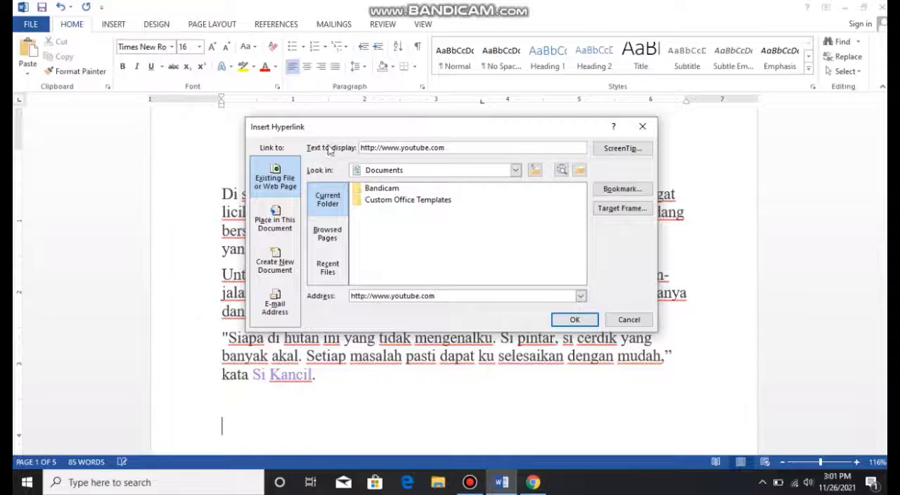
- Set the hyperlink's display text to "LINK YOUTUBE" and insert it
drag(452, 147, 319, 145)
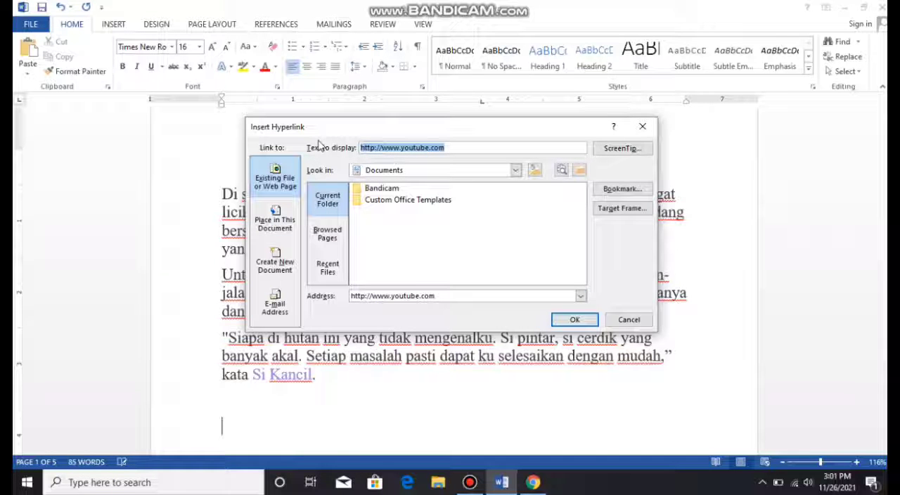
text(LINK YOUTUBE)
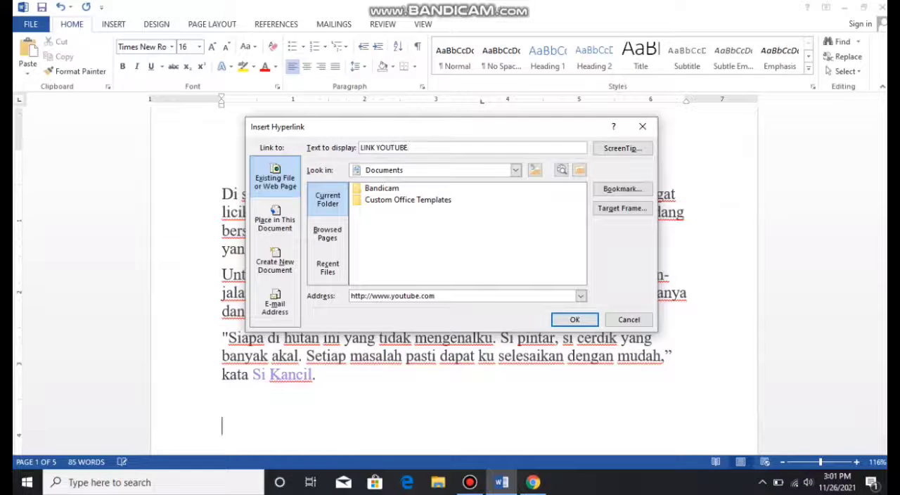
key(Return)
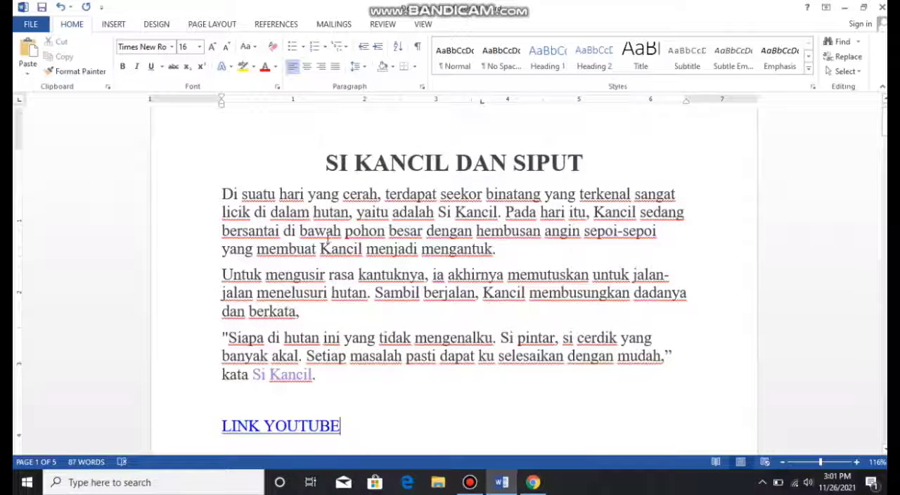
- Follow the "LINK YOUTUBE" hyperlink to open YouTube in the browser, and close the browser to return to the document
click(274, 429)
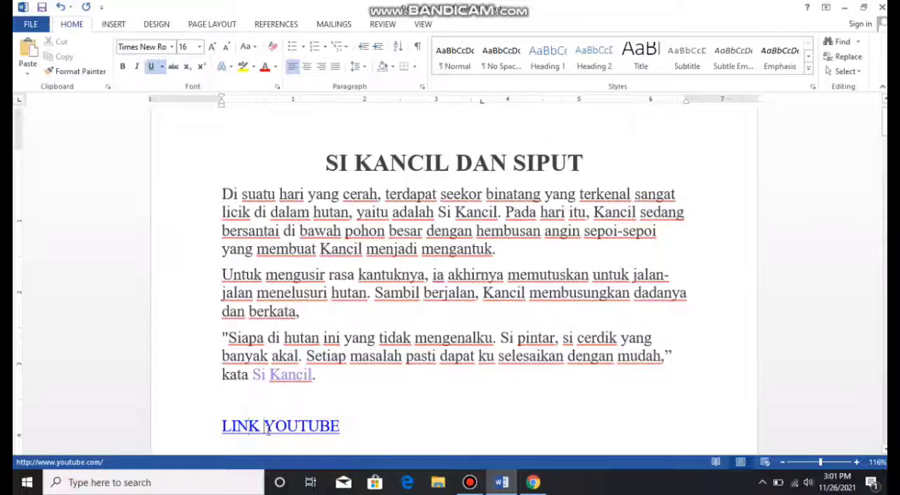
click(307, 427)
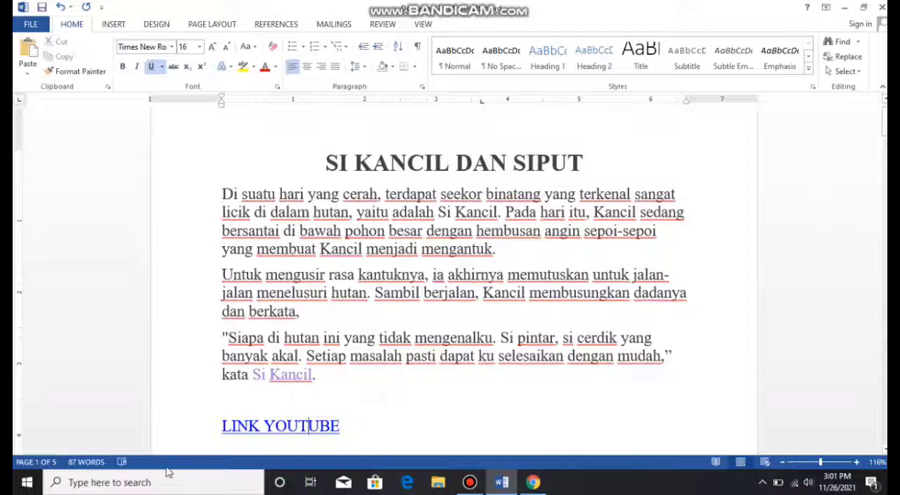
click(240, 431)
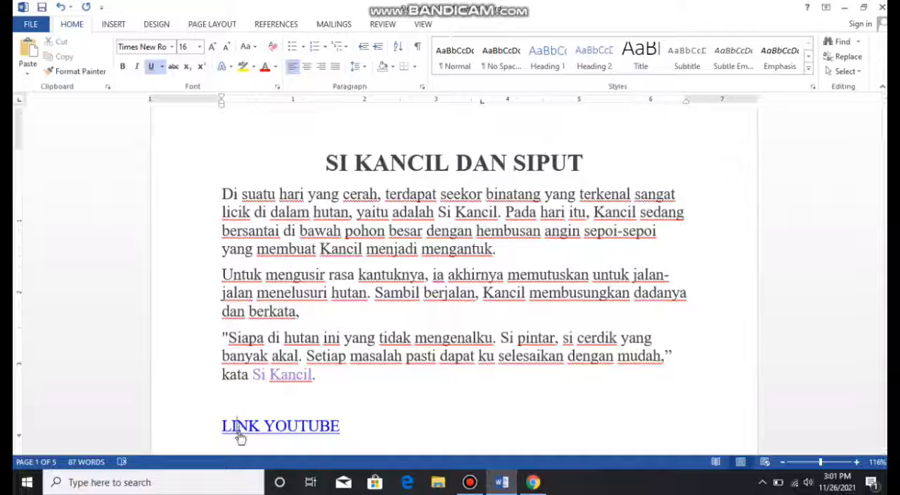
ctrl+click(278, 427)
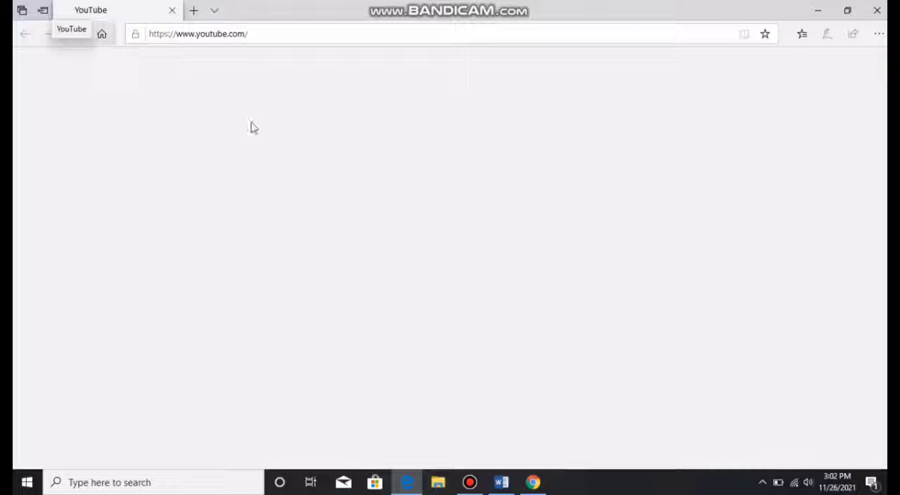
click(877, 10)
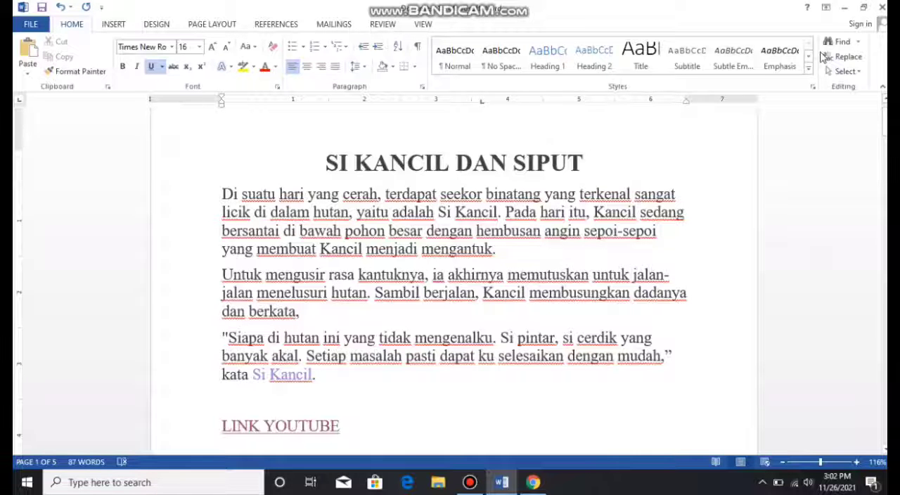
- Left-align the title "SI KANCIL DAN SIPUT" and undo the alignment change
click(586, 162)
drag(586, 162, 308, 158)
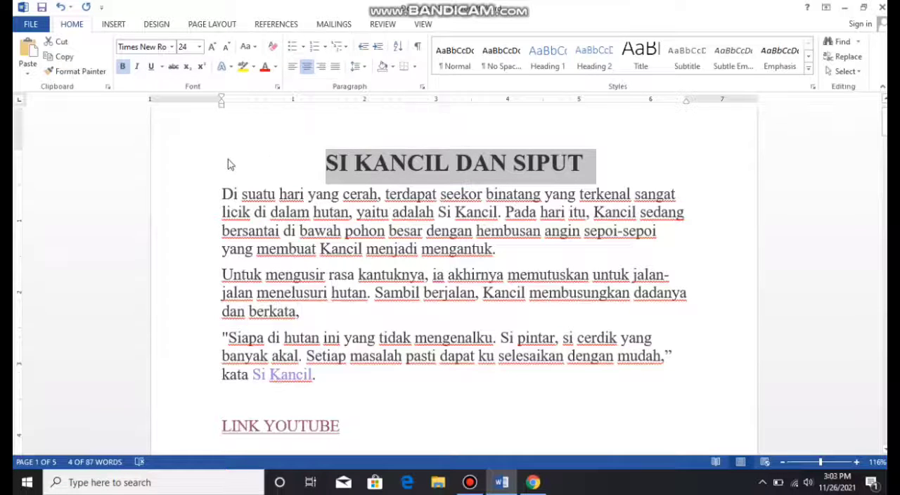
key(ctrl+l)
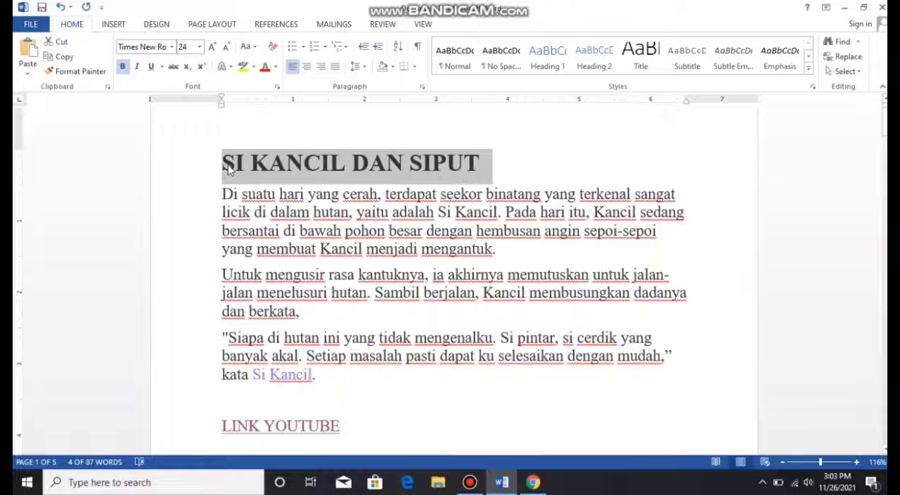
click(228, 169)
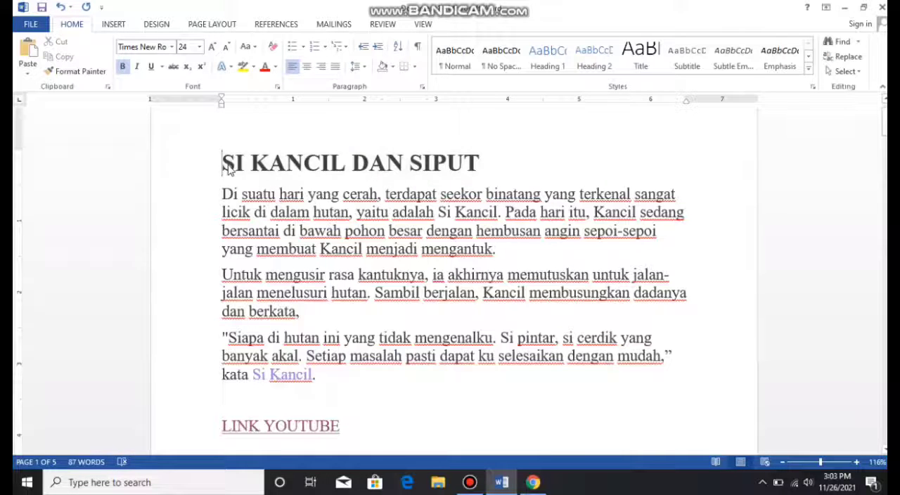
key(ctrl+z)
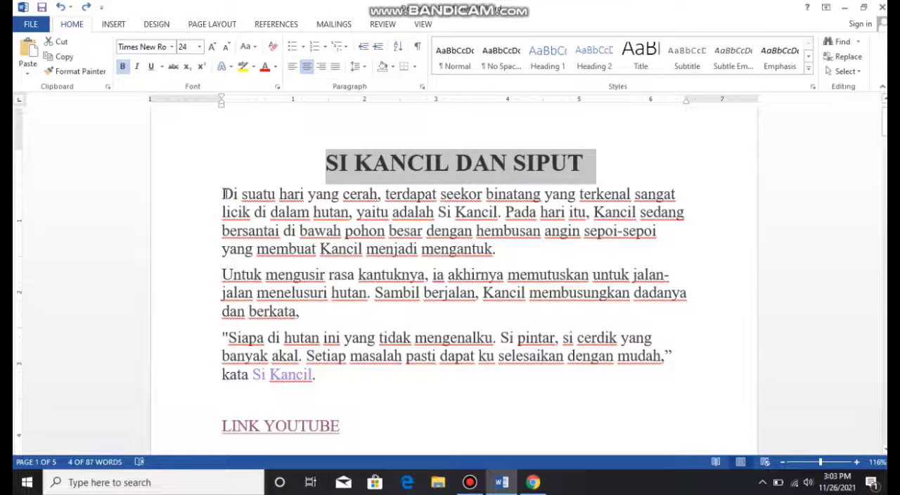
- Insert a tab before "Di suatu hari" at the start of the first paragraph
click(223, 194)
key(Tab)
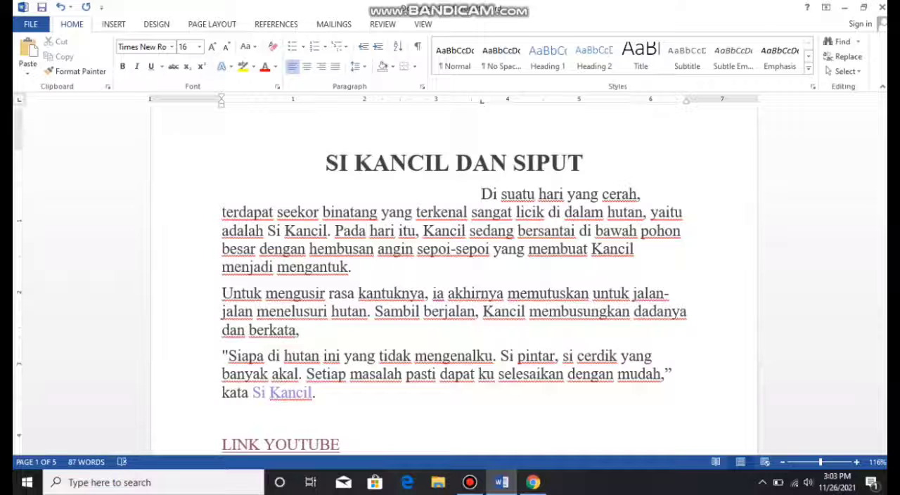
- Undo and reinsert the tab before "Di suatu hari", and remove the first paragraph's custom tab stop past 3.5 inches on the ruler
key(ctrl+z)
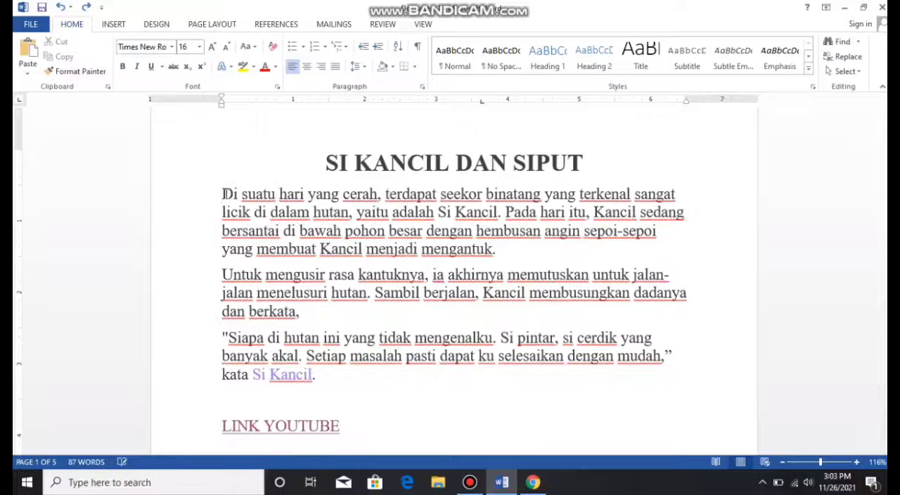
key(Tab)
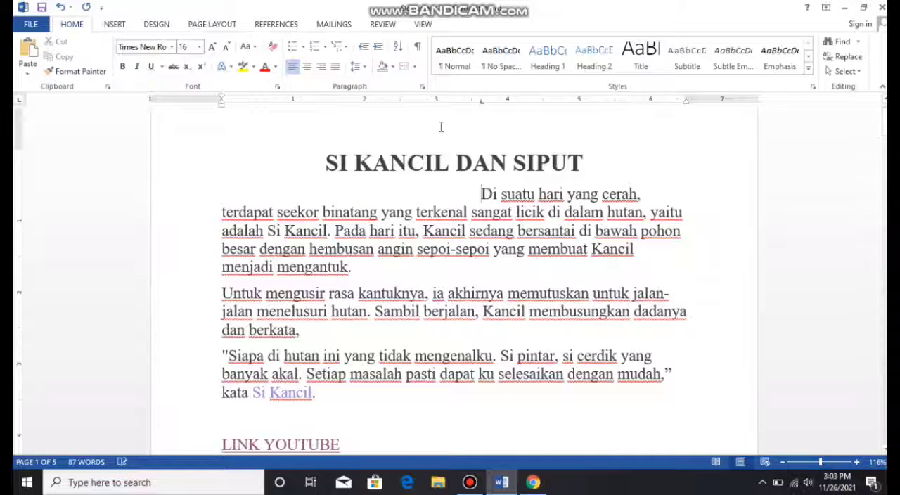
drag(482, 102, 279, 126)
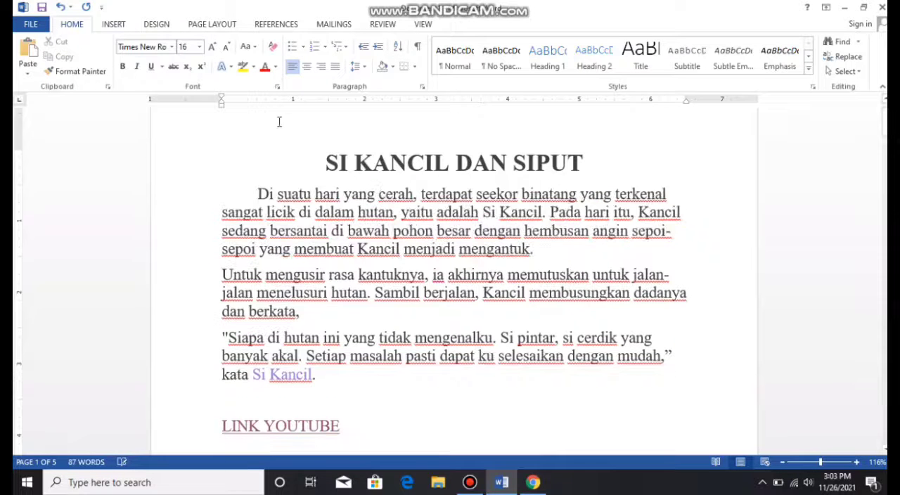
- Indent the first paragraph to 2 inches with tabs from before "Di suatu hari", and pull its left indent back near the margin
click(257, 188)
key(Tab)
key(Tab)
key(Tab)
key(Tab)
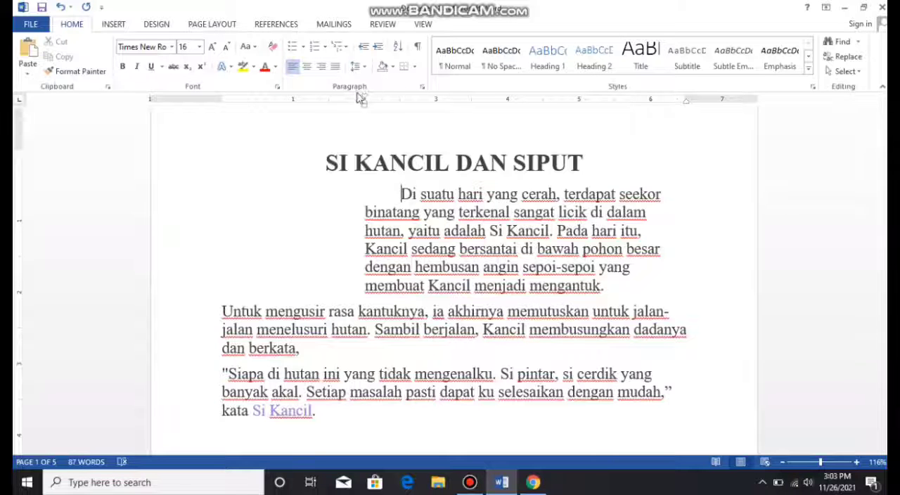
mouse_move(367, 107)
mouse_down()
mouse_move(225, 131)
mouse_move(314, 124)
mouse_move(273, 126)
mouse_move(226, 110)
mouse_up()
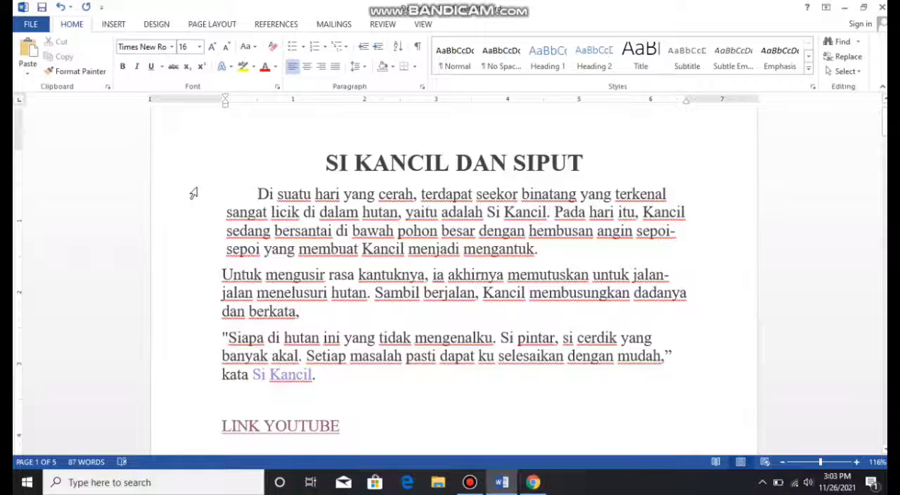
- Indent the first paragraph further with tabs, and remove the added indentation together with its first-line indent
key(Tab)
key(Tab)
key(Tab)
key(Tab)
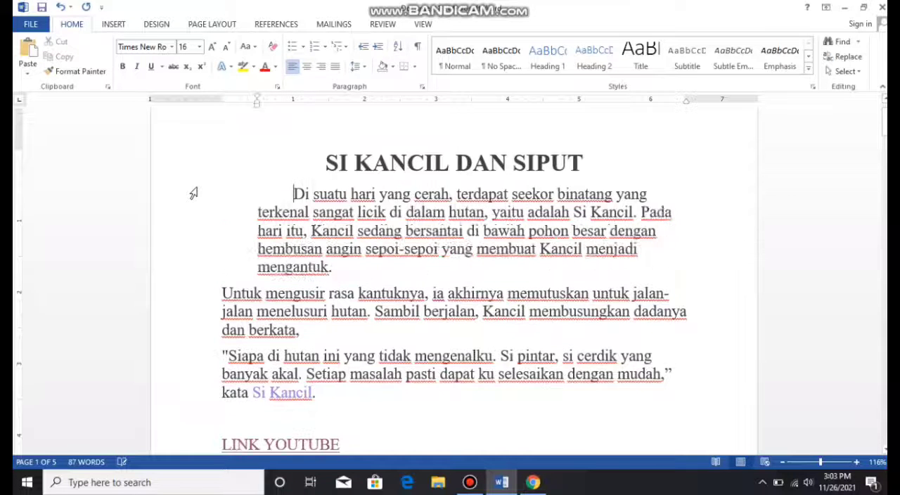
key(BackSpace)
key(BackSpace)
key(BackSpace)
key(BackSpace)
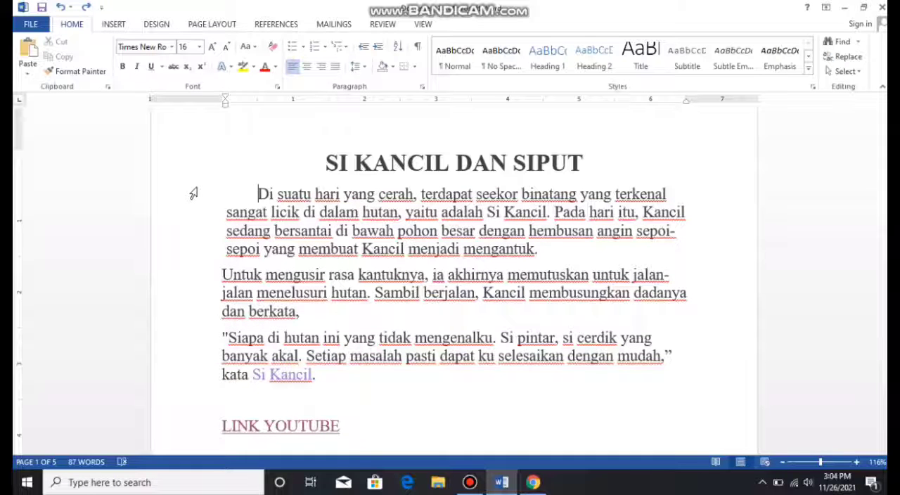
key(BackSpace)
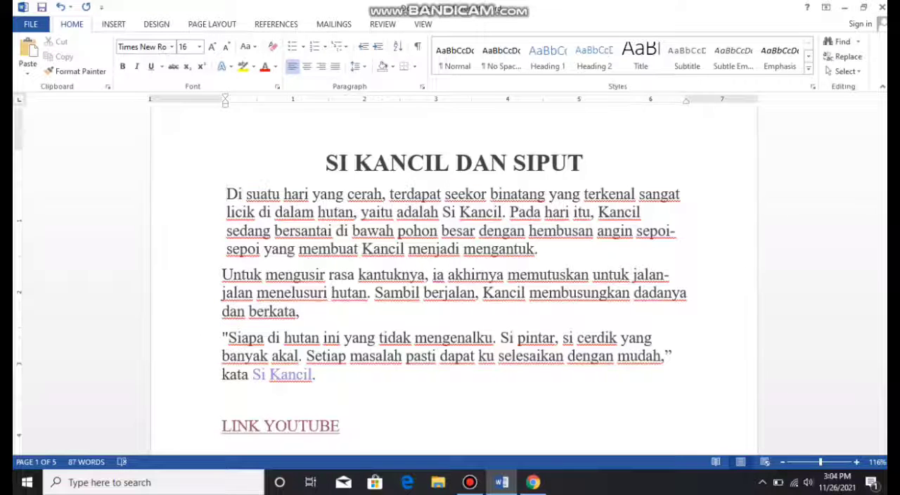
- Create a new blank document and close it to return to the story
key(ctrl+n)
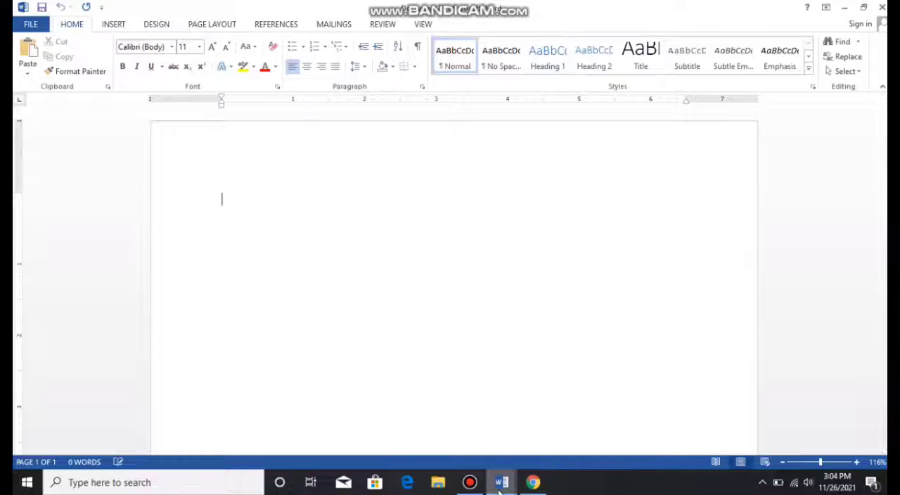
mouse_move(499, 485)
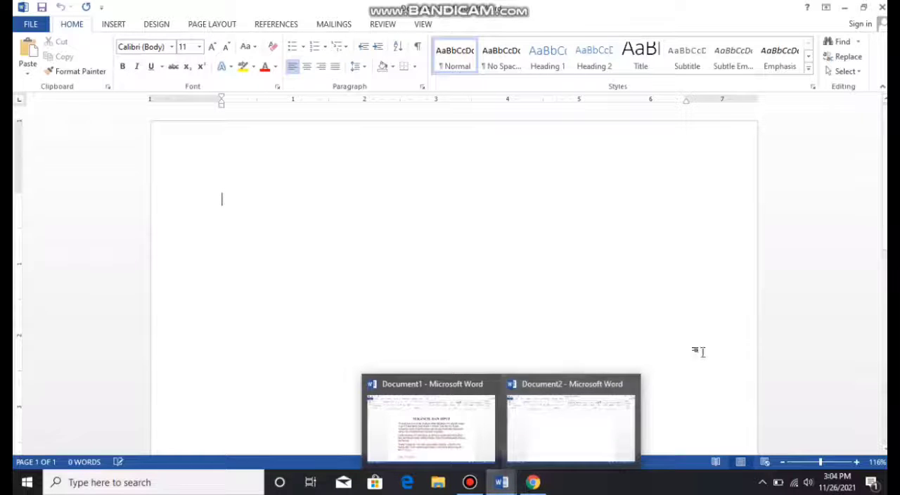
click(630, 384)
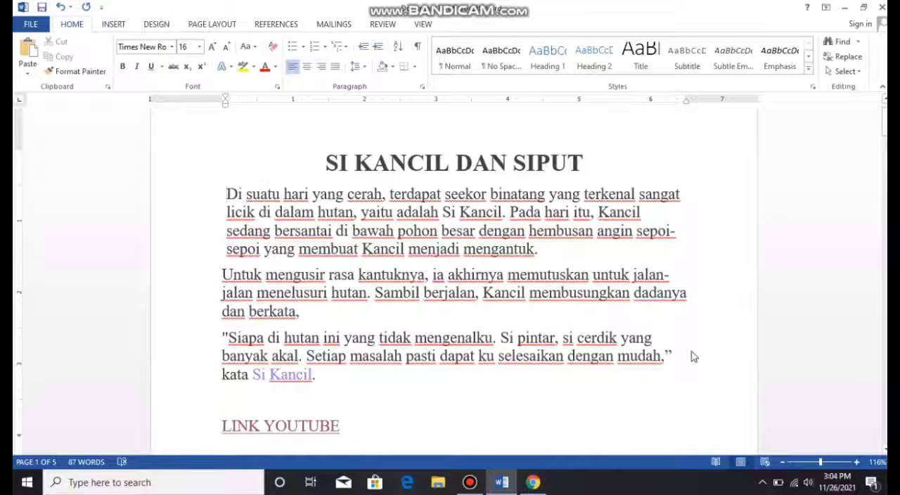
- Open the recent document KATA_PENGANTAR, dismiss its missing proofing tools notice, and close it to return to the story
key(ctrl+o)
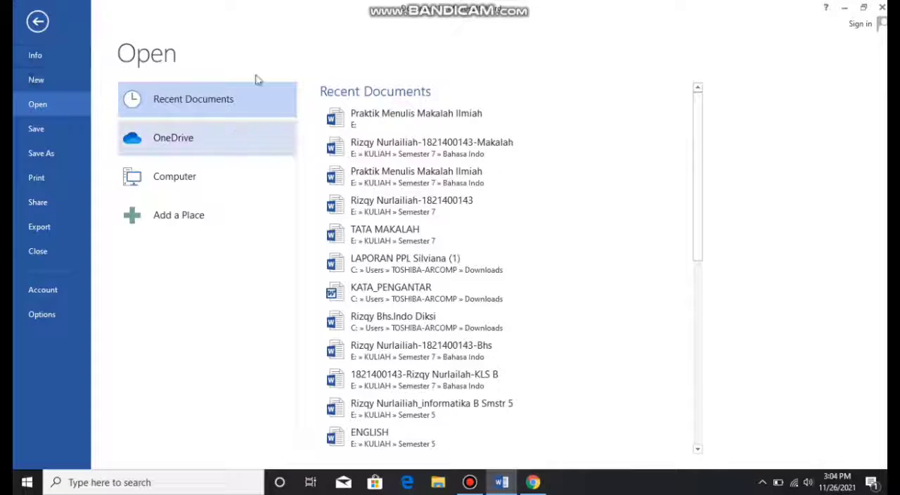
click(405, 281)
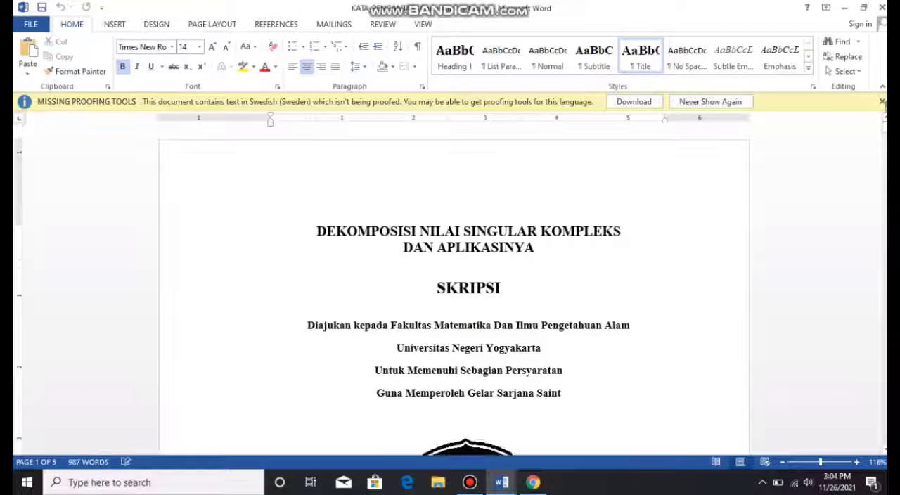
click(882, 101)
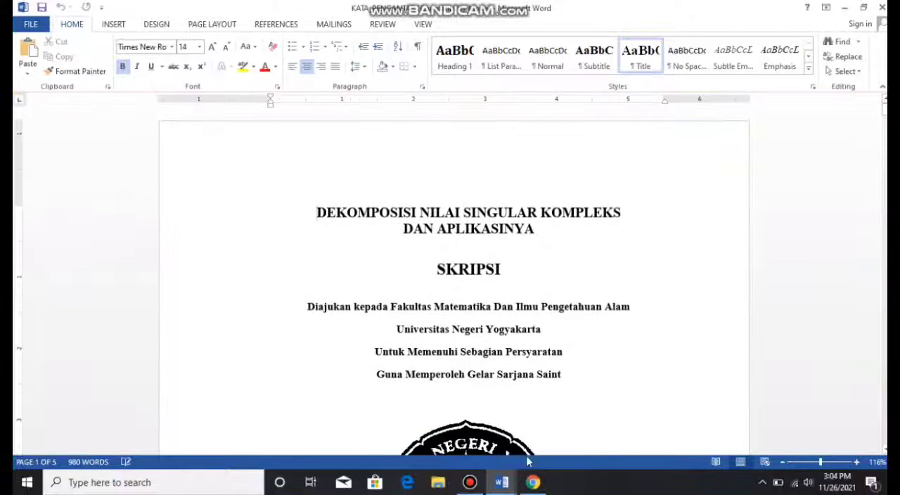
click(882, 7)
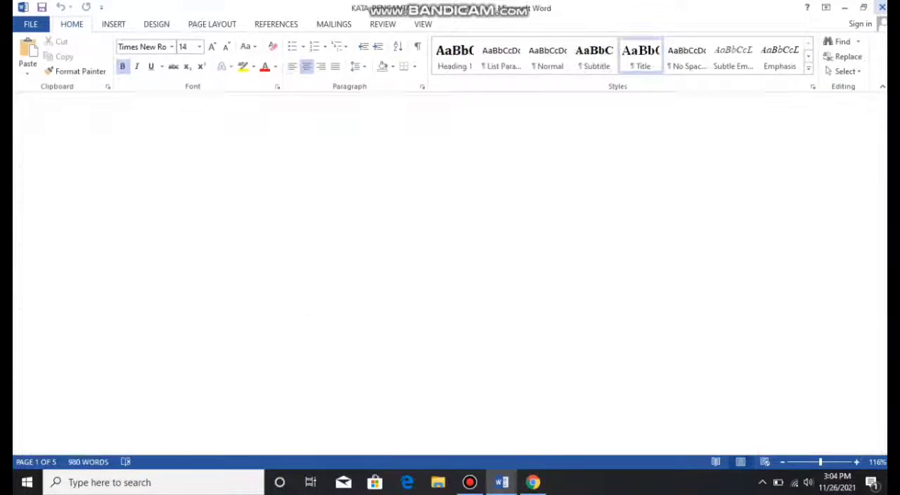
click(414, 230)
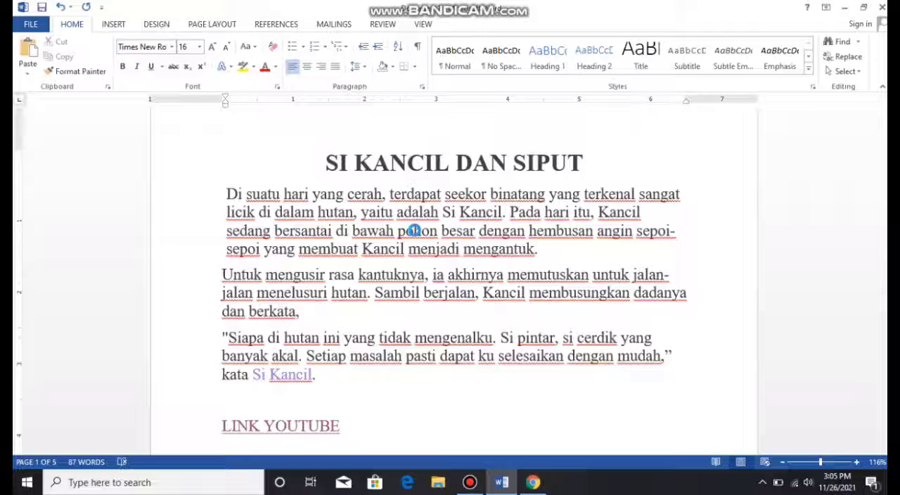
- View the story's print settings and preview, and return to the document
key(ctrl+p)
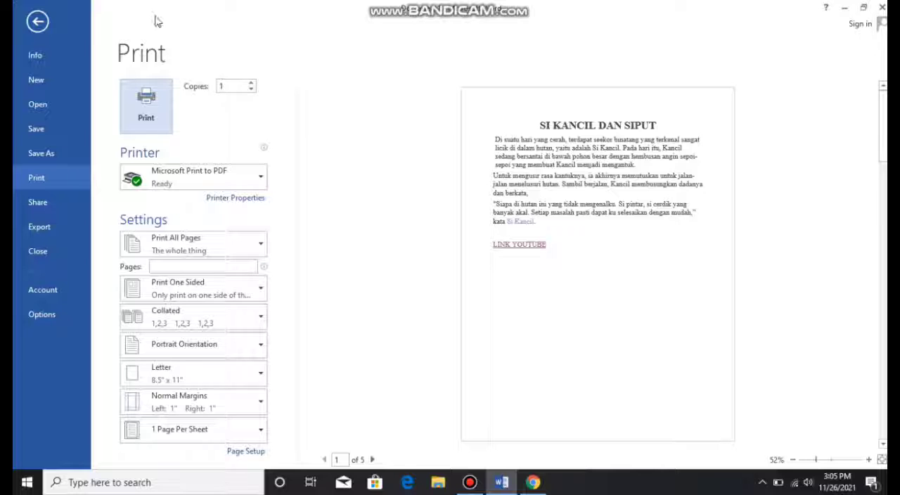
click(34, 24)
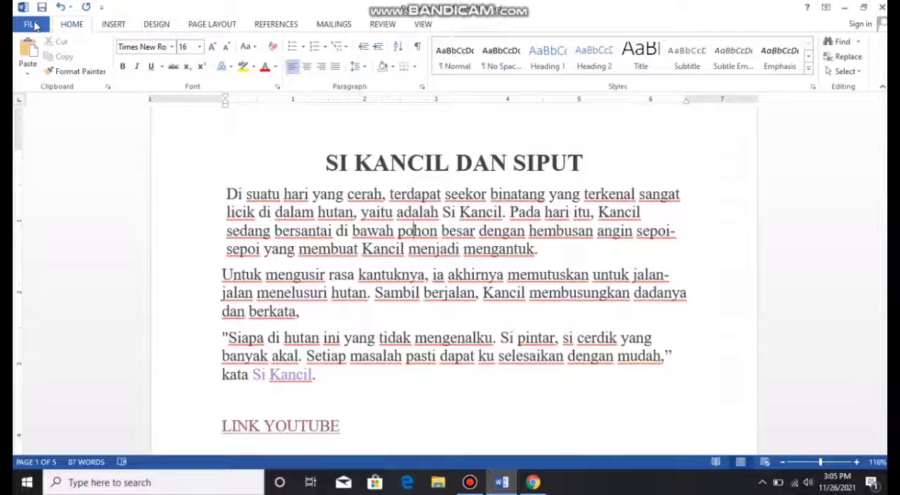
- Set the first paragraph to double line spacing and undo the spacing change
drag(542, 251, 195, 189)
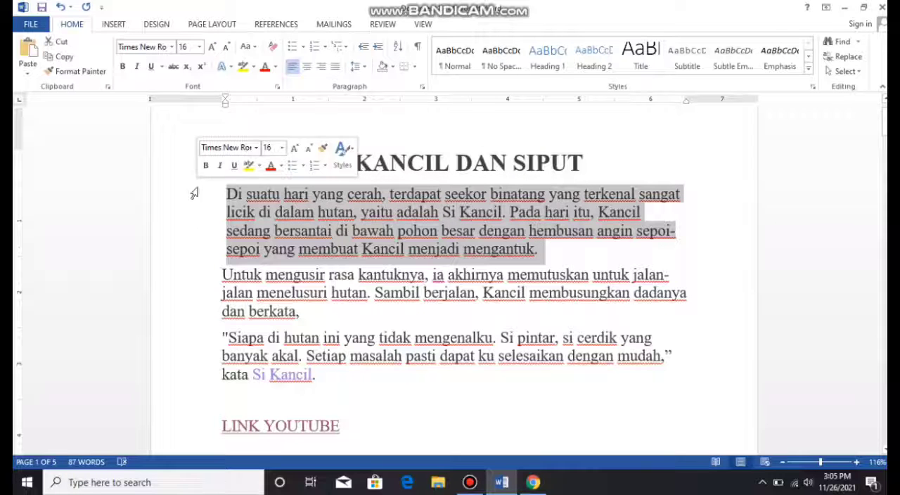
click(359, 69)
click(371, 128)
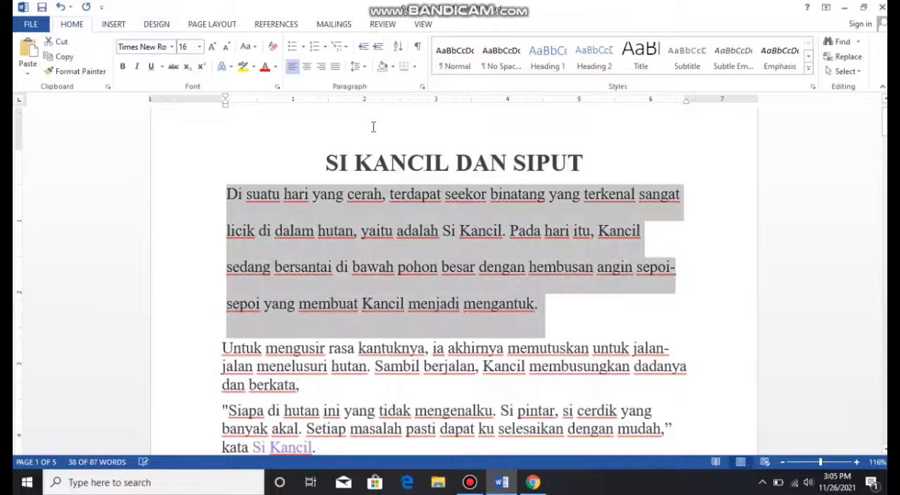
click(406, 241)
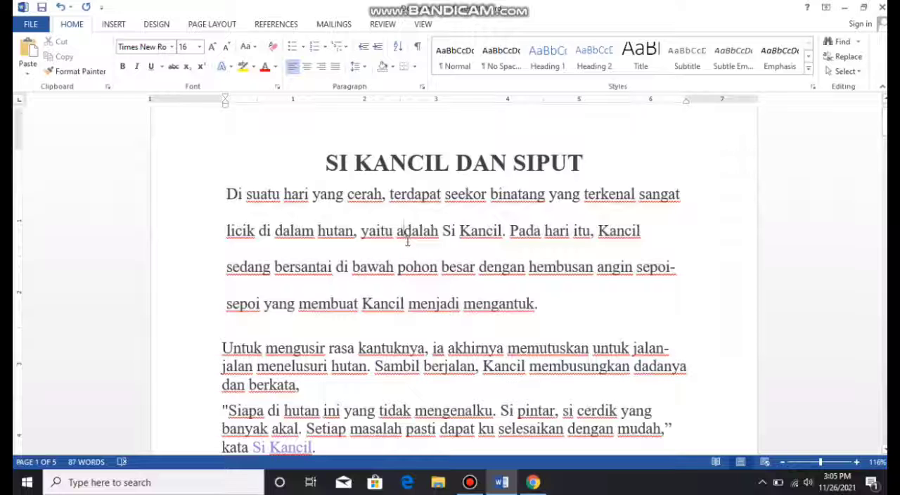
key(ctrl+z)
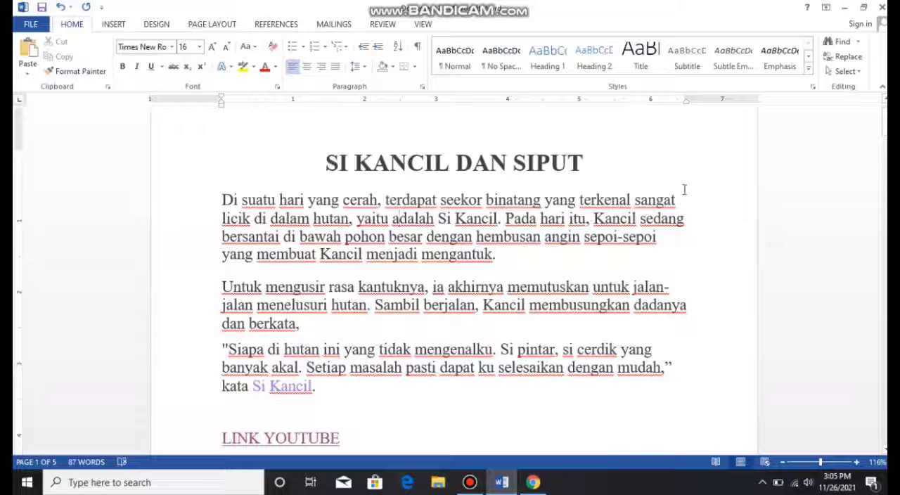
- Right-align the first paragraph and undo the alignment change
drag(495, 258, 230, 202)
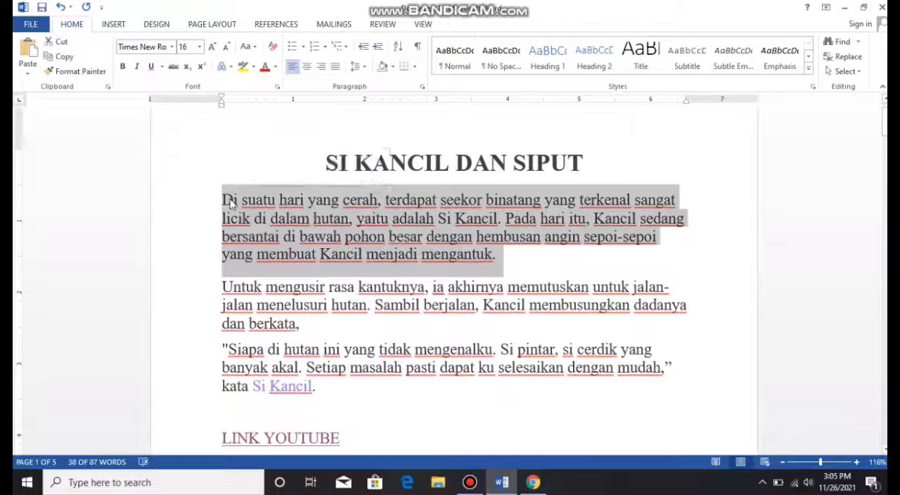
key(ctrl+r)
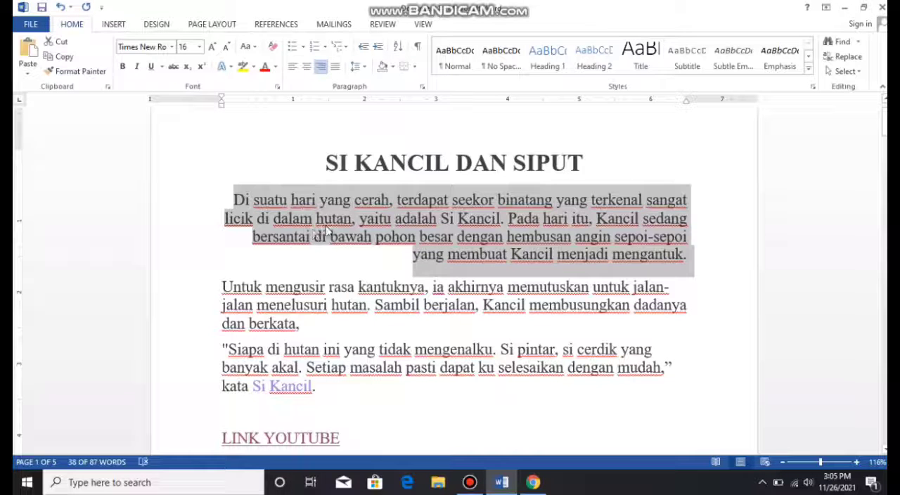
click(441, 237)
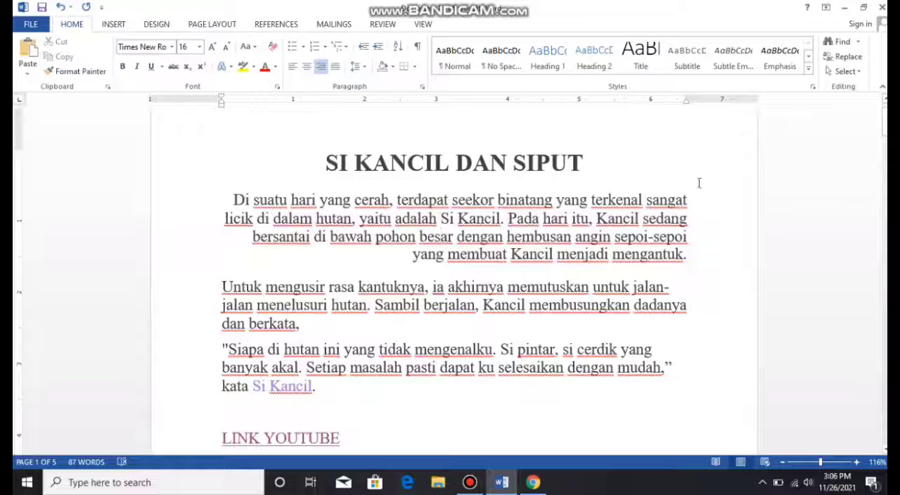
key(ctrl+z)
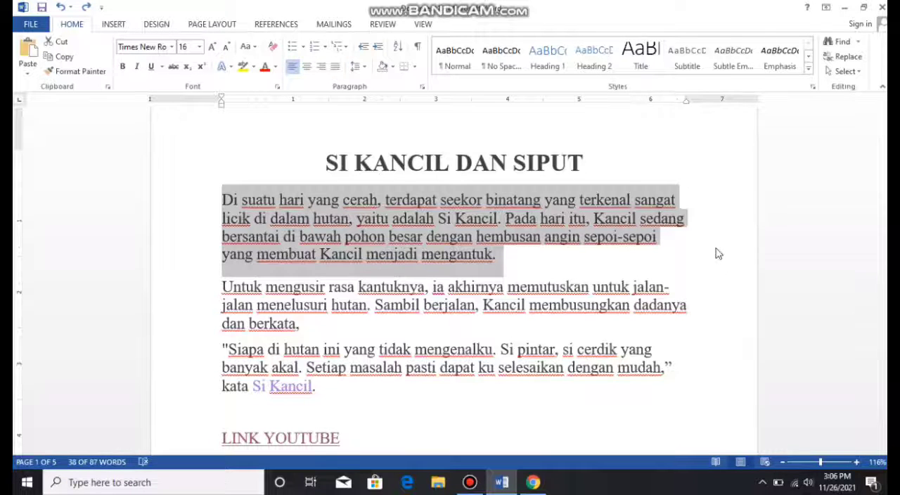
click(718, 253)
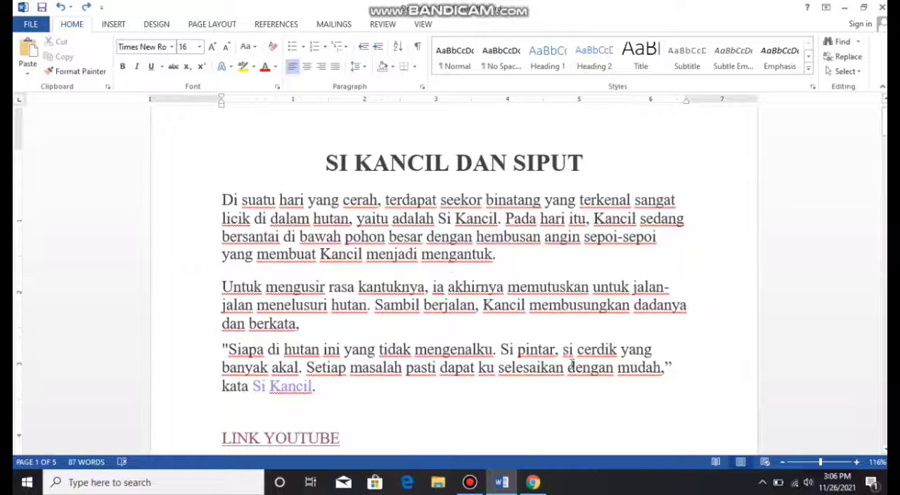
- Open the Save As options for the story and return to the document without saving
key(ctrl+s)
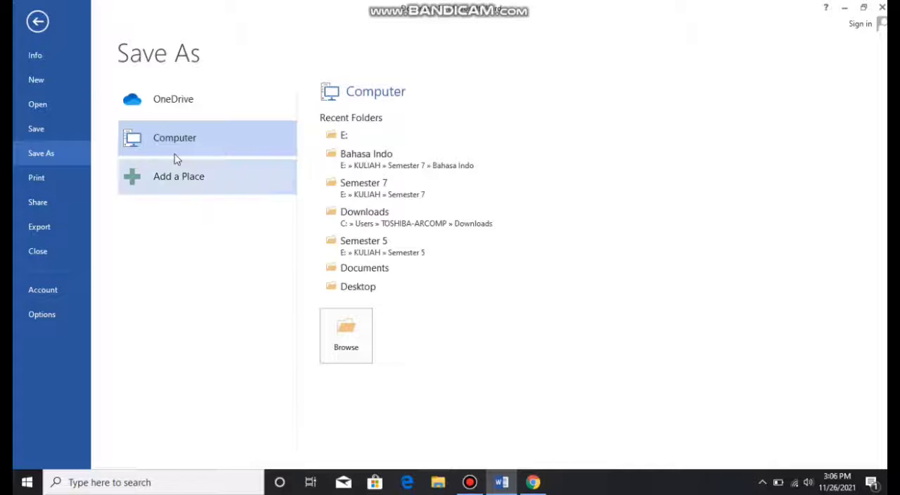
click(37, 24)
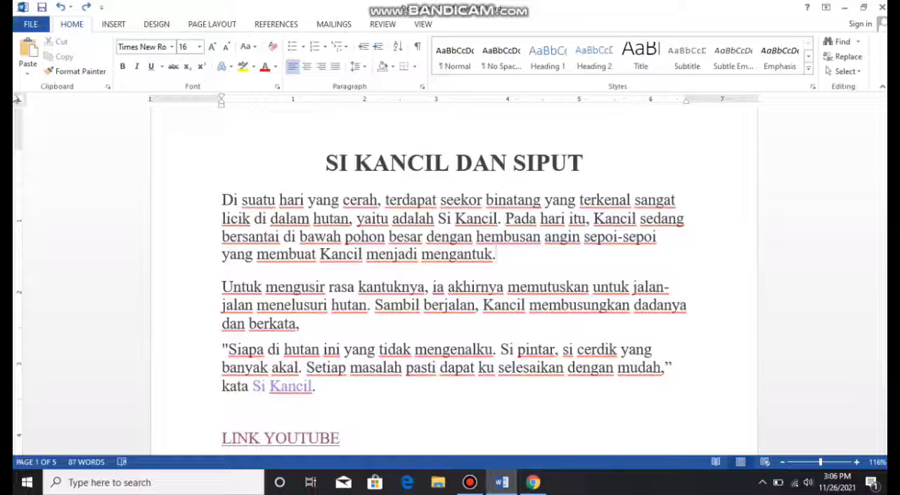
- Apply a hanging indent to the first paragraph, increase it to 1.5 inches, and reduce it back to the margin
click(222, 218)
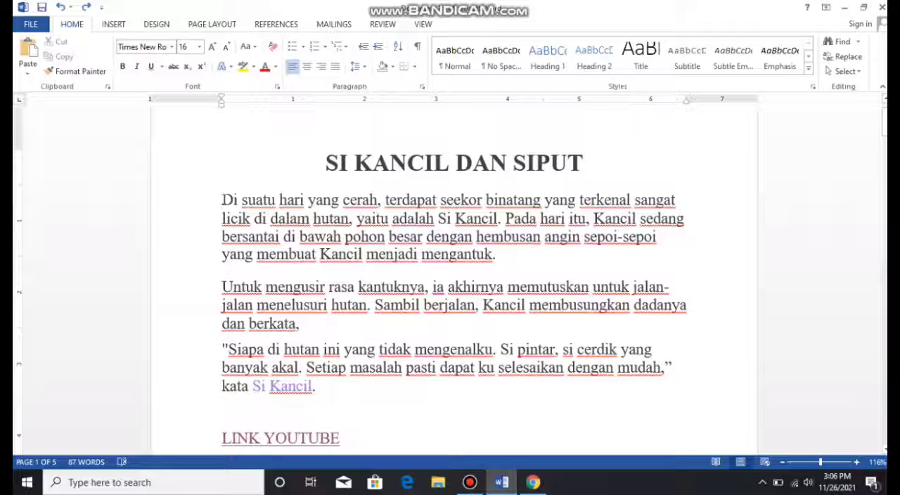
key(ctrl+t)
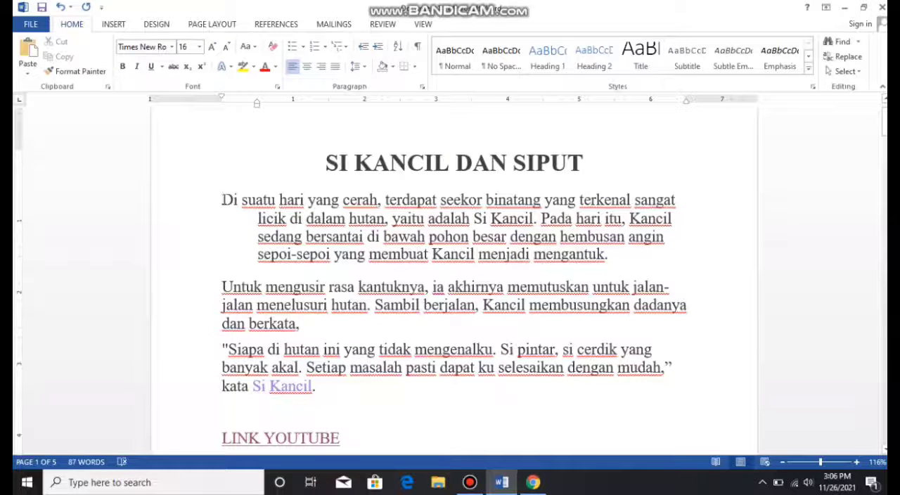
key(ctrl+t)
key(ctrl+t)
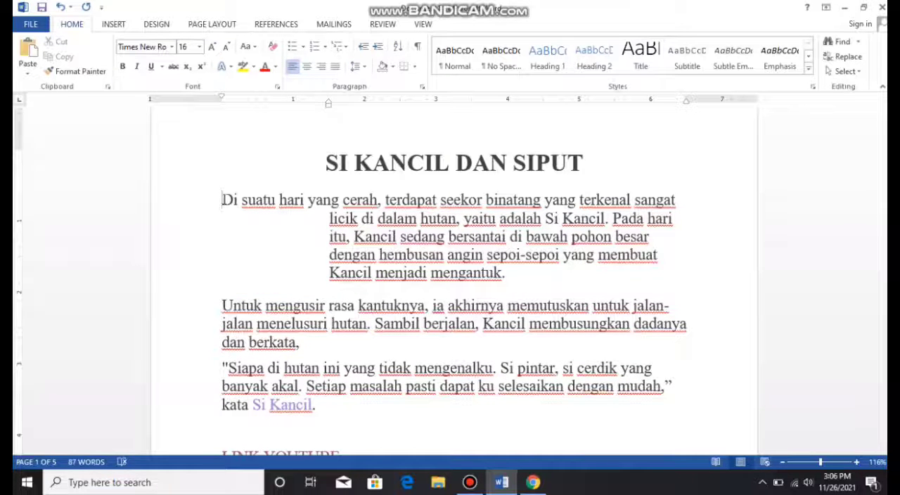
key(ctrl+shift+t)
key(ctrl+shift+t)
key(ctrl+shift+t)
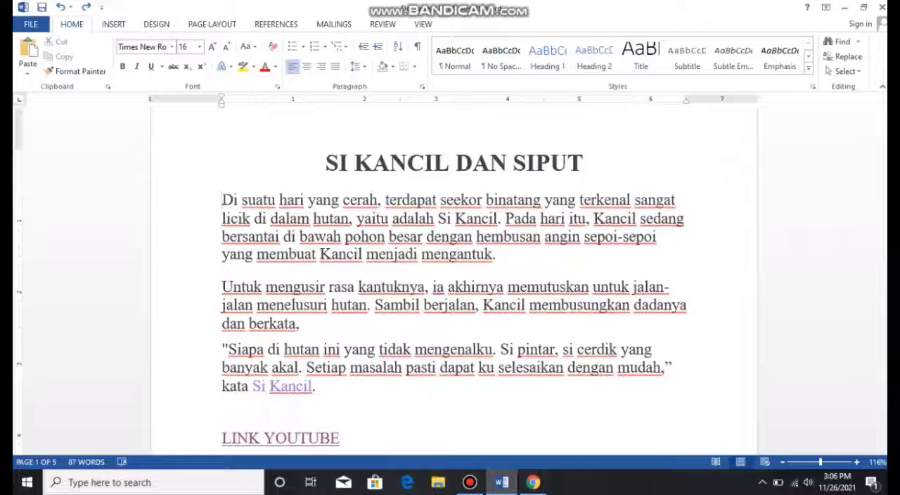
- Underline the title "SI KANCIL DAN SIPUT"
drag(585, 163, 332, 178)
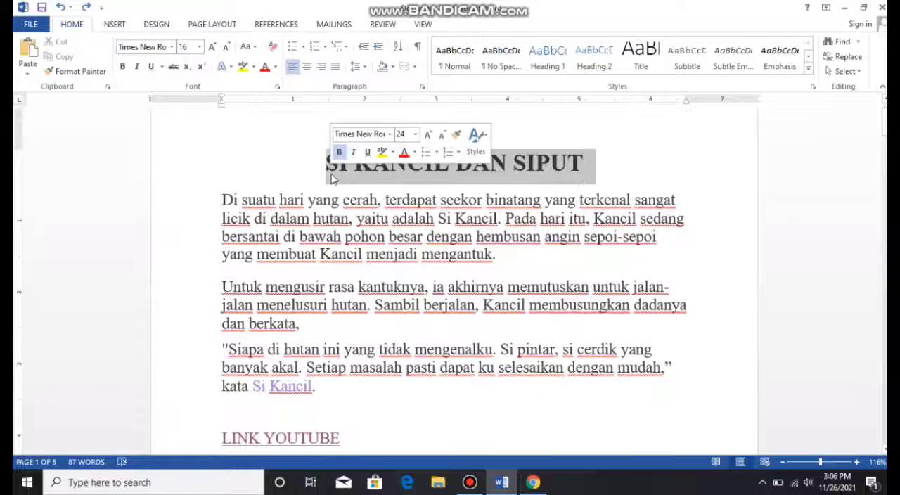
key(ctrl+u)
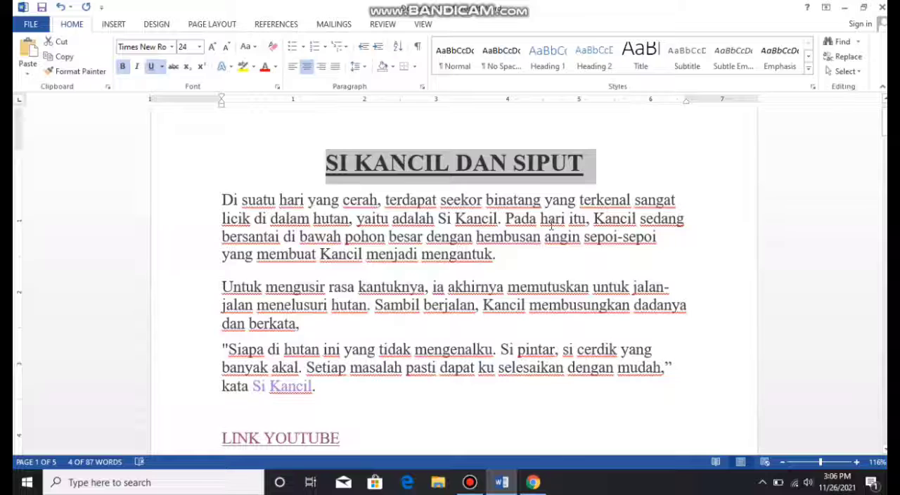
click(523, 163)
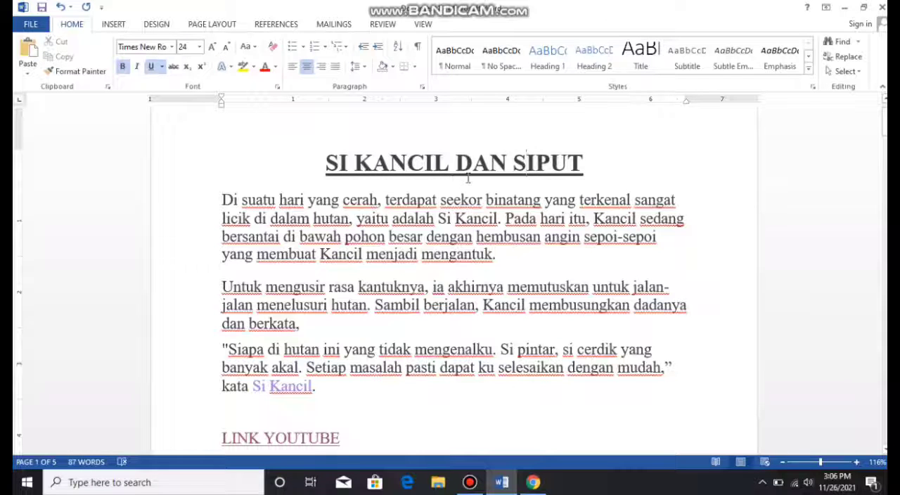
- Undo the underline on the title "SI KANCIL DAN SIPUT"
key(ctrl+z)
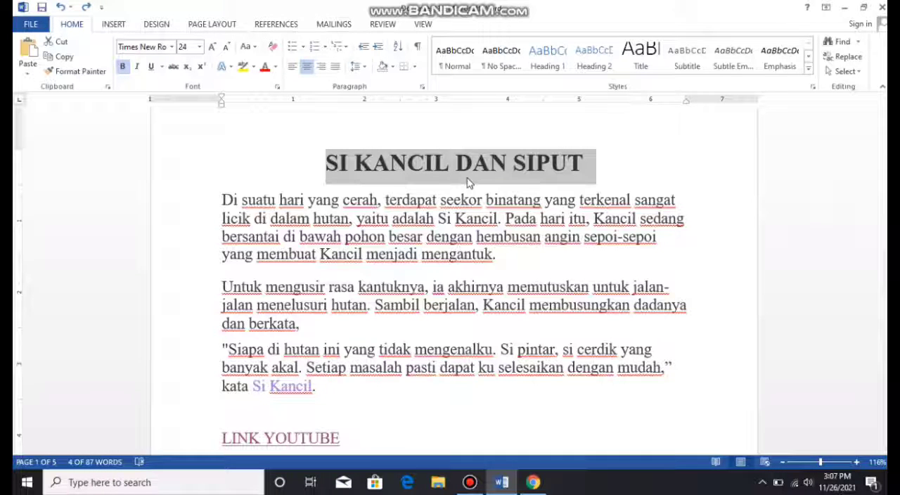
- Copy the quote paragraph starting "Siapa di hutan ini" to the empty line below LINK YOUTUBE and undo the paste
drag(329, 388, 221, 343)
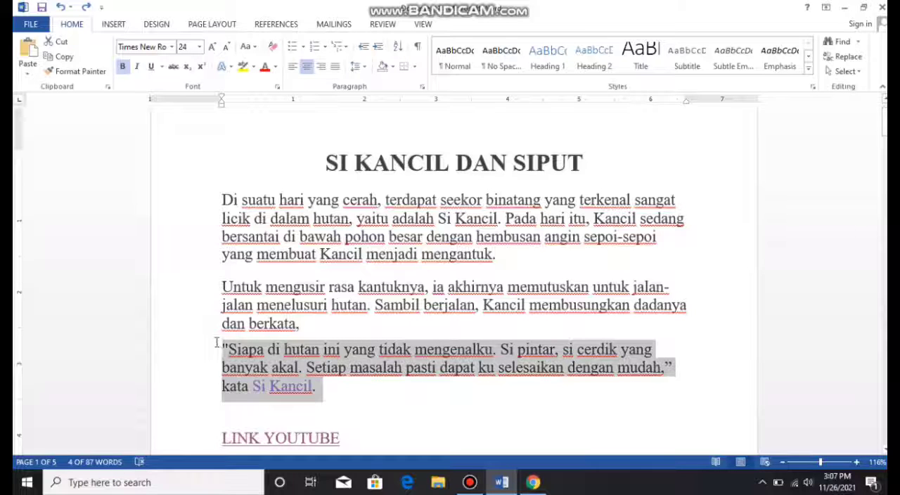
right_click(284, 362)
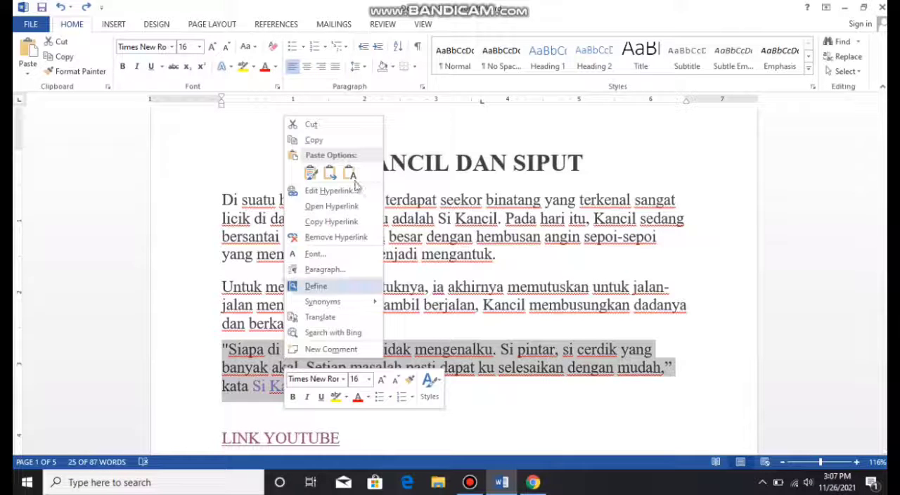
click(314, 140)
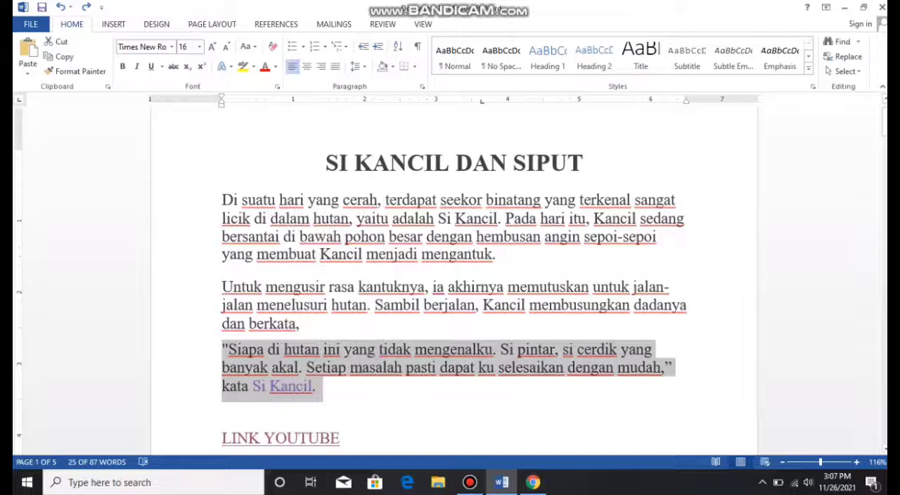
scroll(649, 126, down, 5)
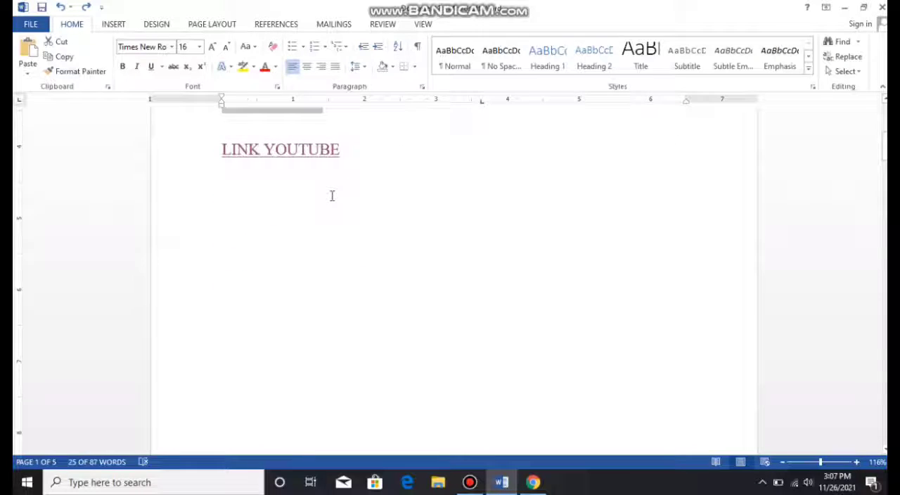
click(332, 195)
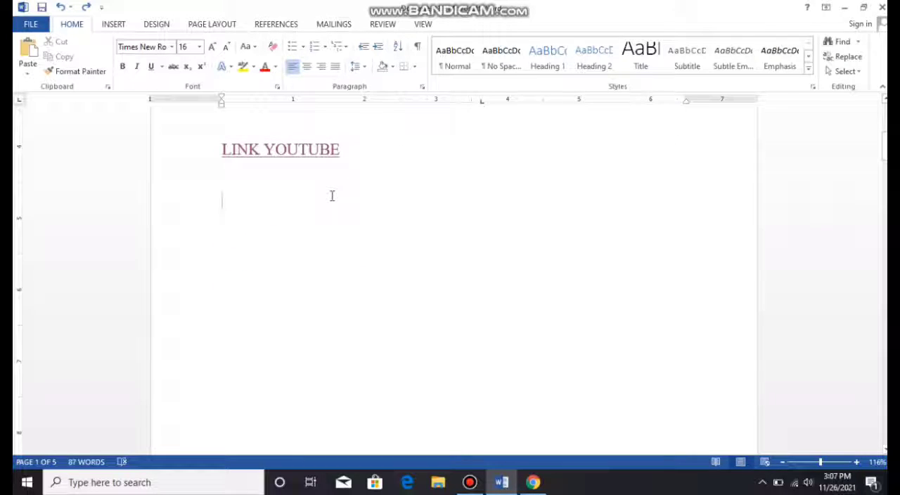
key(ctrl+v)
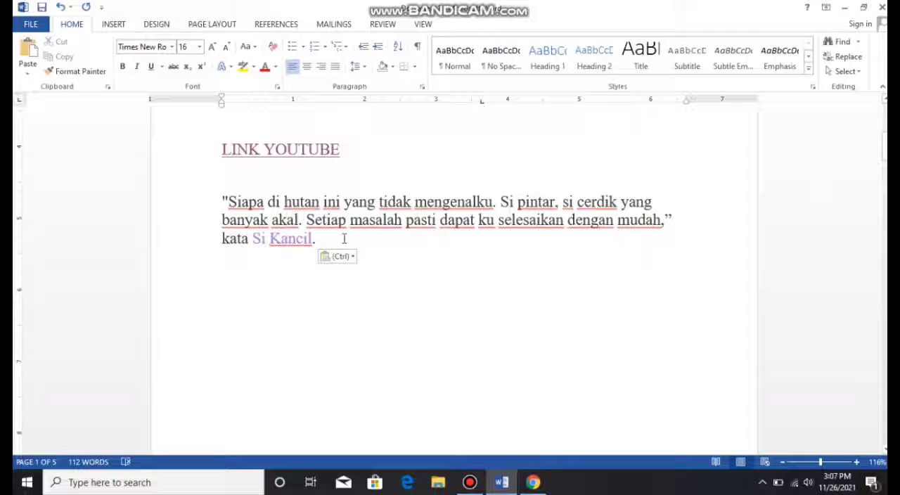
key(ctrl+z)
scroll(344, 239, up, 5)
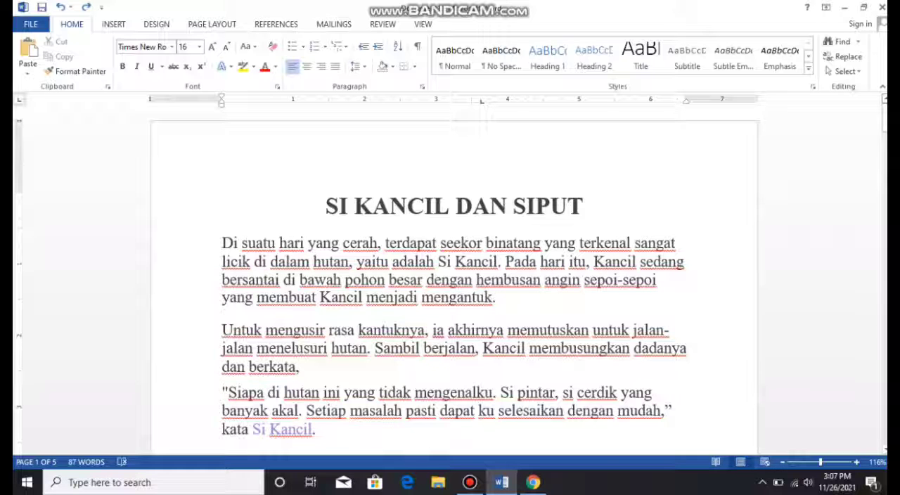
- Start closing the document and cancel at the save request so it stays open
key(ctrl+w)
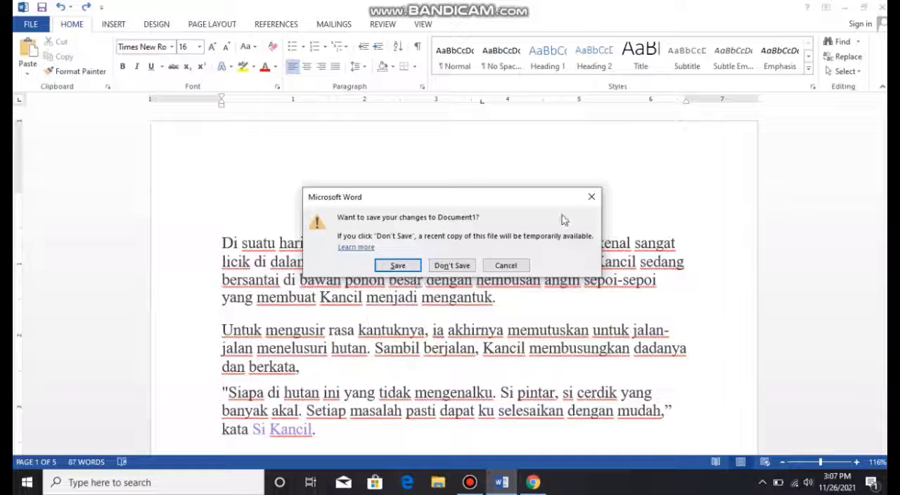
click(592, 198)
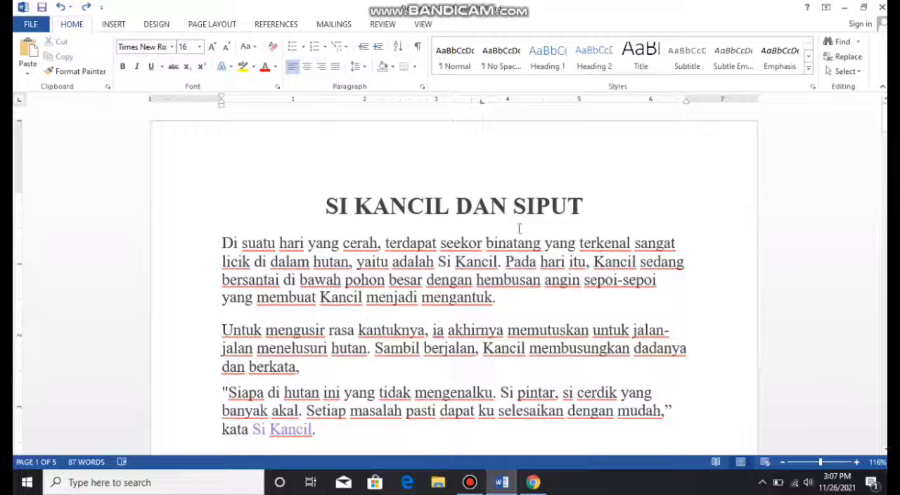
- Delete the title "SI KANCIL DAN SIPUT" and undo the deletion, twice in a row
drag(582, 205, 344, 211)
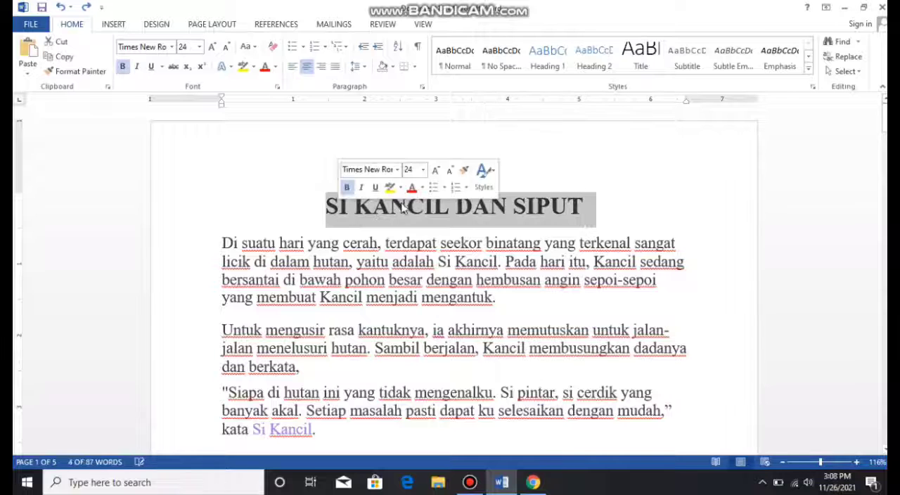
click(605, 206)
drag(605, 206, 333, 187)
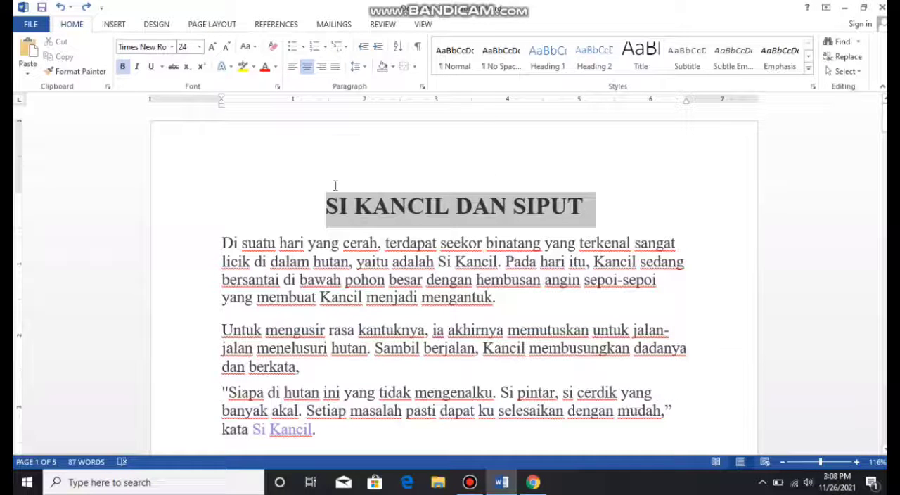
right_click(431, 211)
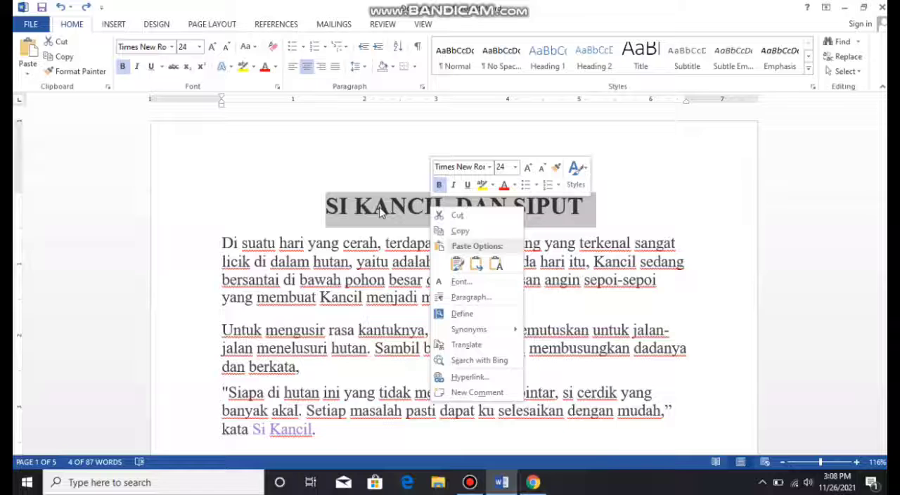
key(Escape)
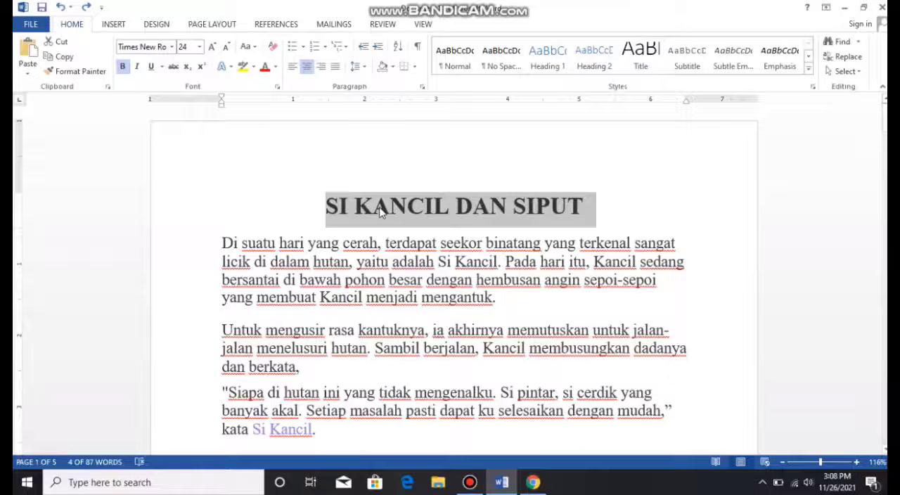
key(Delete)
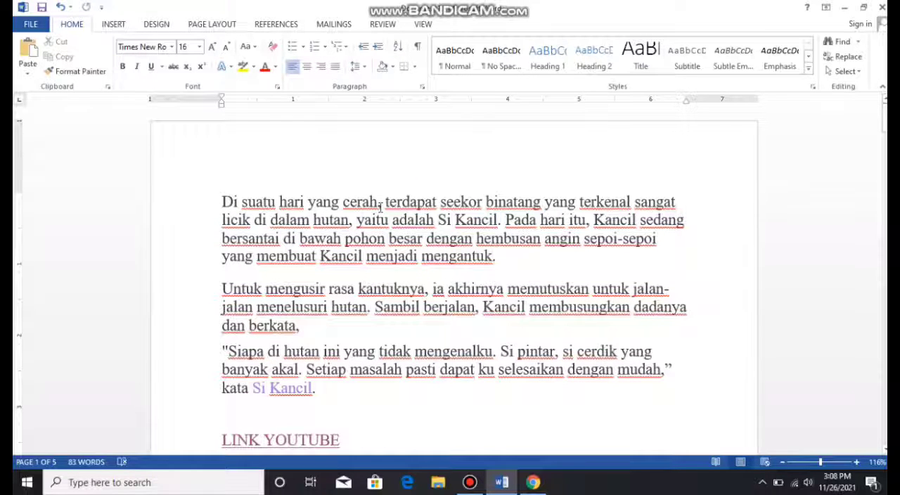
key(ctrl+z)
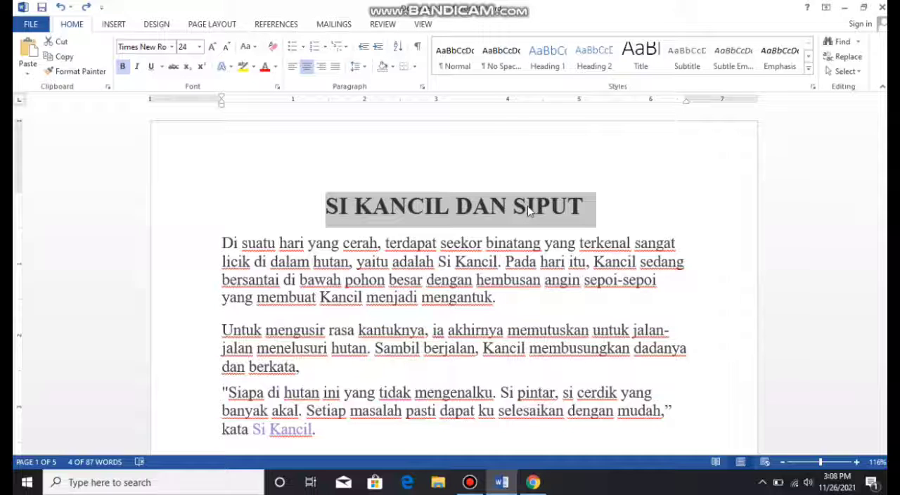
key(Delete)
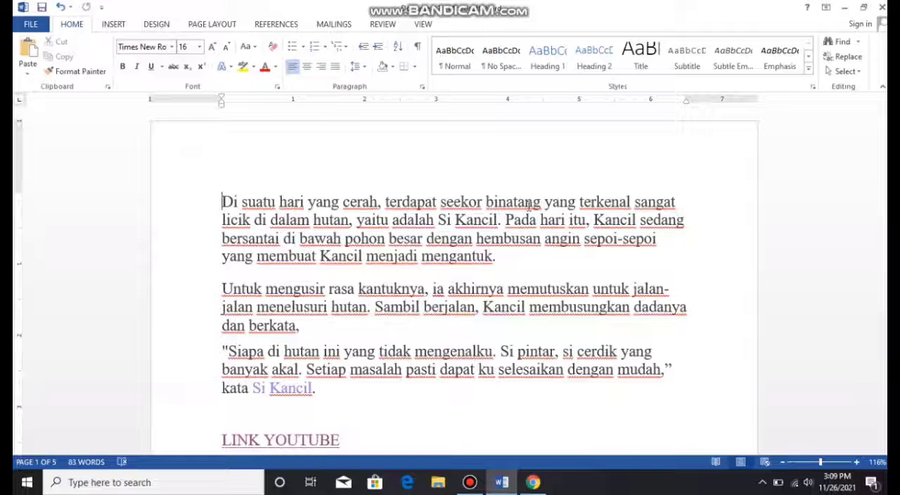
key(ctrl+z)
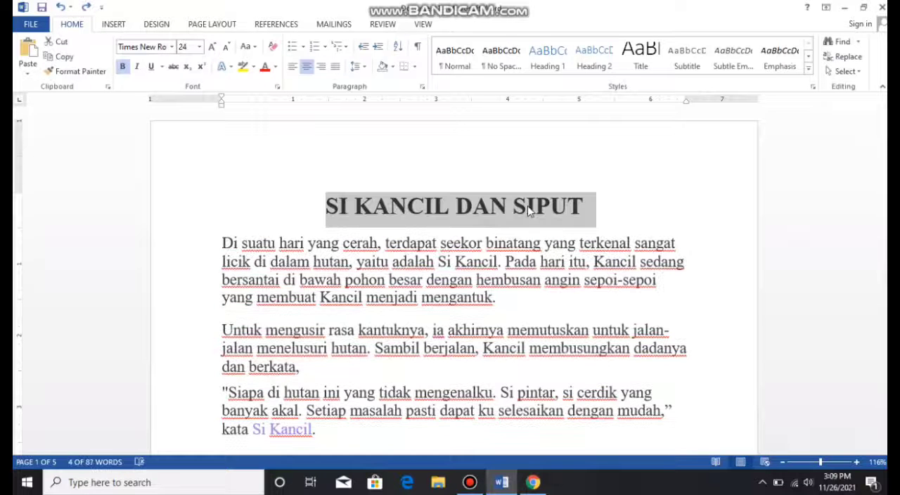
click(529, 211)
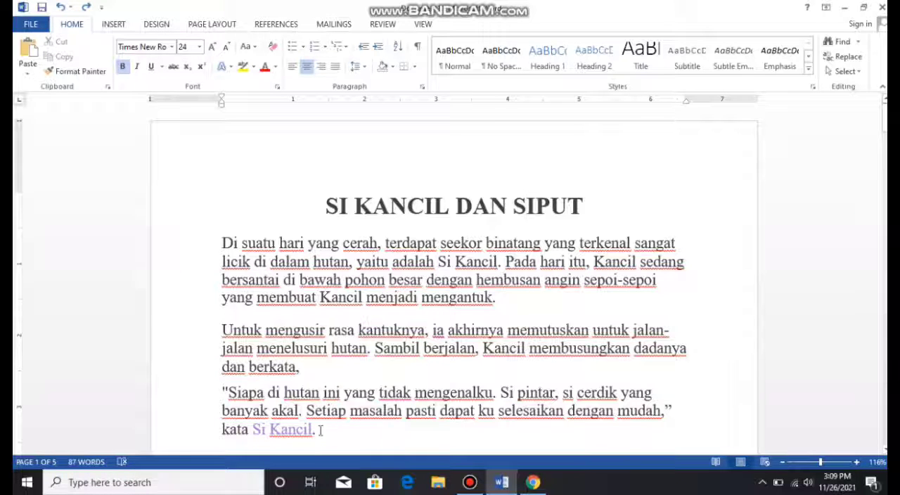
- Delete the quote paragraph starting "Siapa di hutan ini", undo the deletion once, and delete the paragraph again
drag(321, 429, 221, 398)
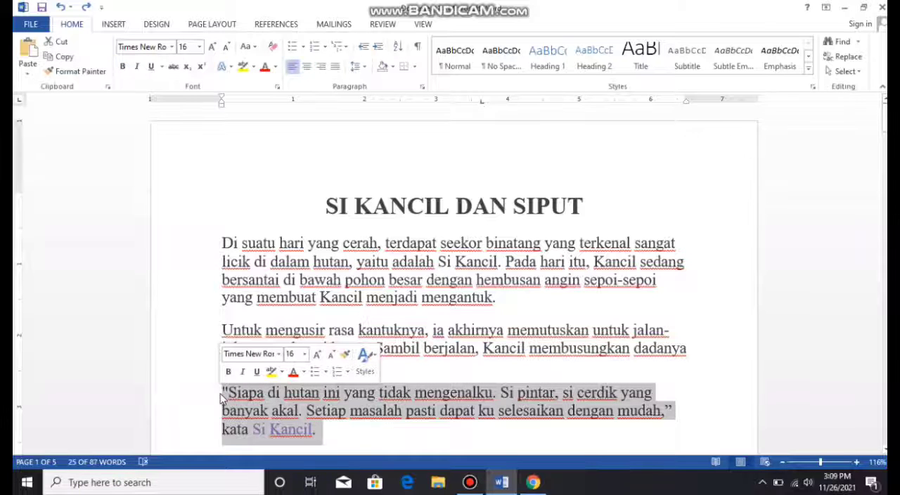
key(Delete)
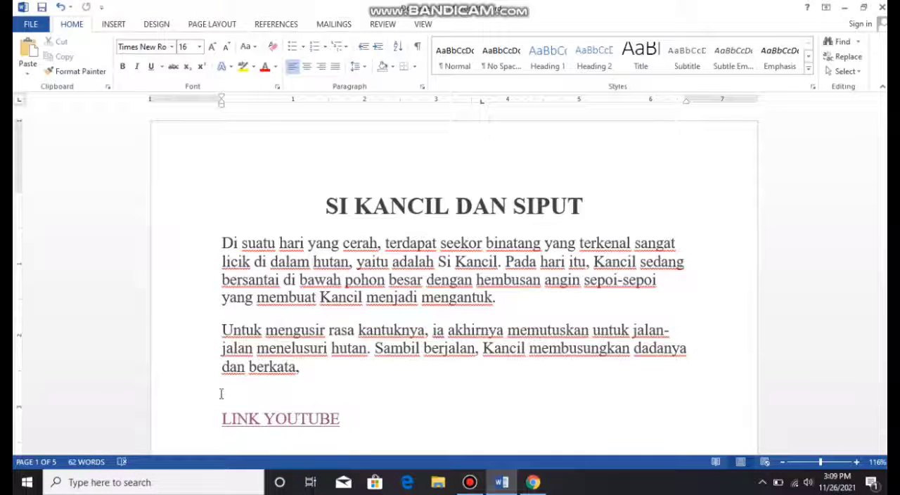
key(ctrl+z)
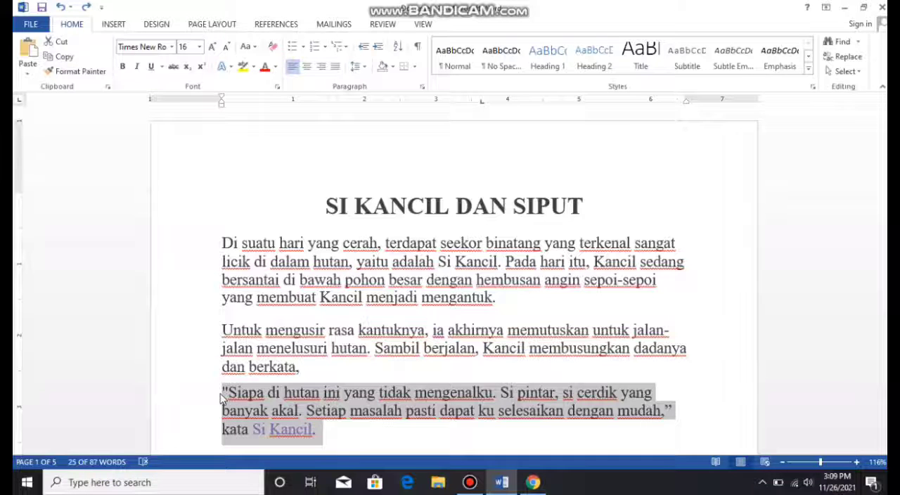
key(Delete)
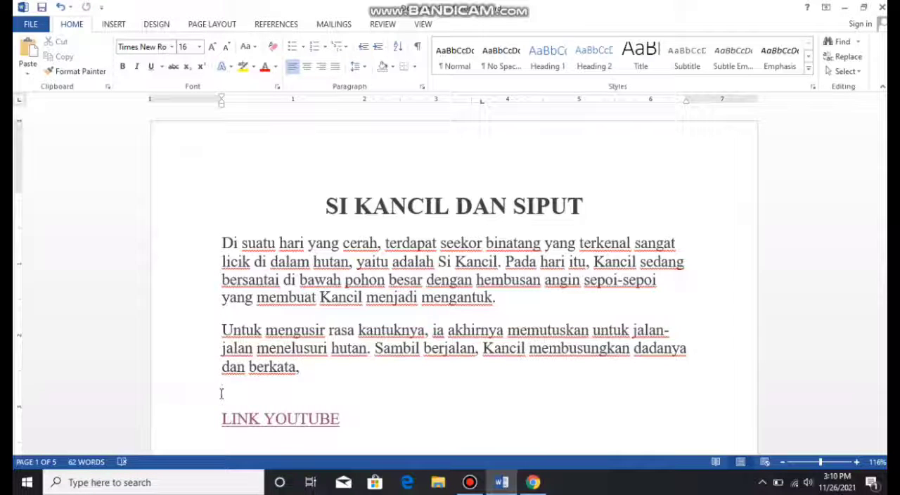